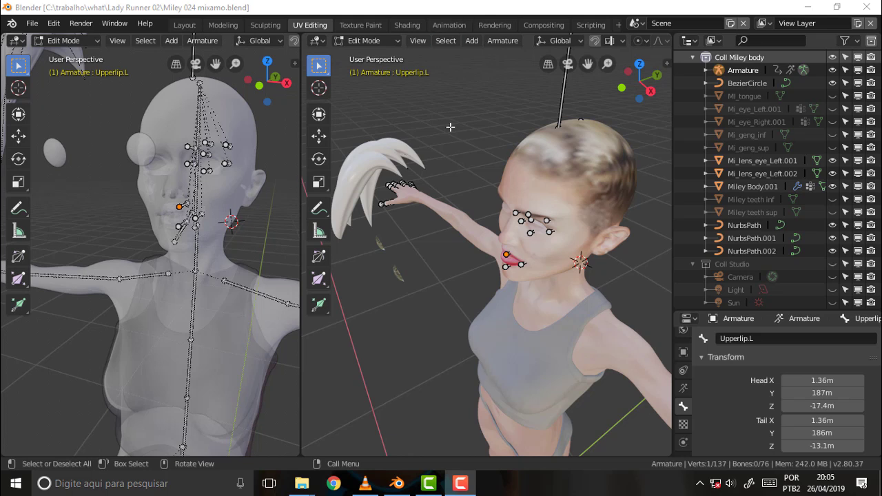
# Step: Orbit the right viewport to face the character and snap to Front Orthographic
pyautogui.moveTo(448, 124)
pyautogui.mouseDown(button='middle')
pyautogui.moveTo(576, 93)
pyautogui.moveTo(529, 89)
pyautogui.mouseUp(button='middle')
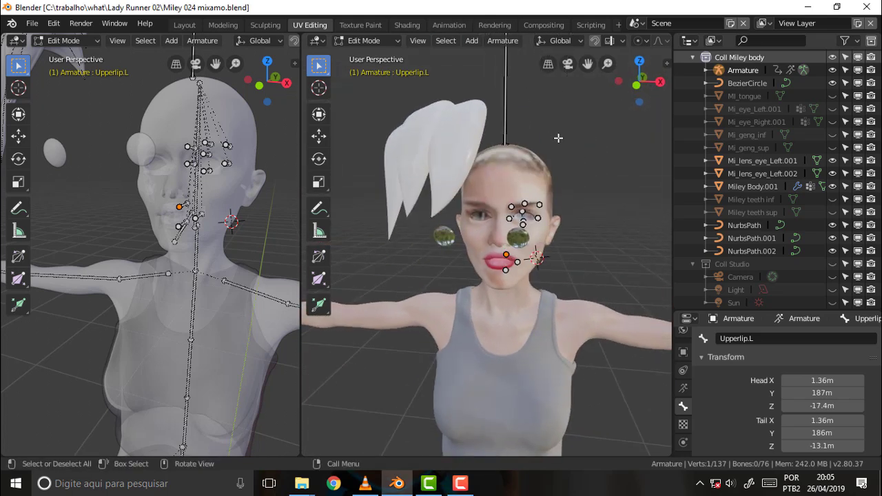
pyautogui.moveTo(558, 138); pyautogui.dragTo(581, 119, button='middle')
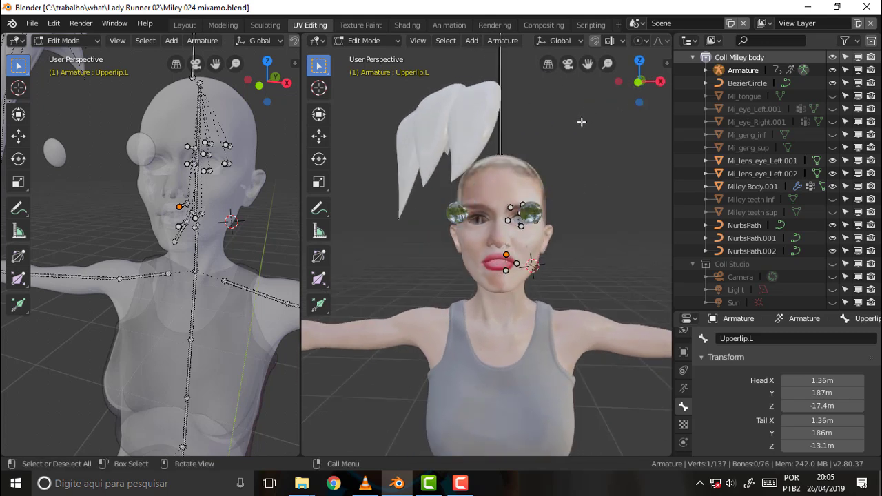
pyautogui.press('KP_1')
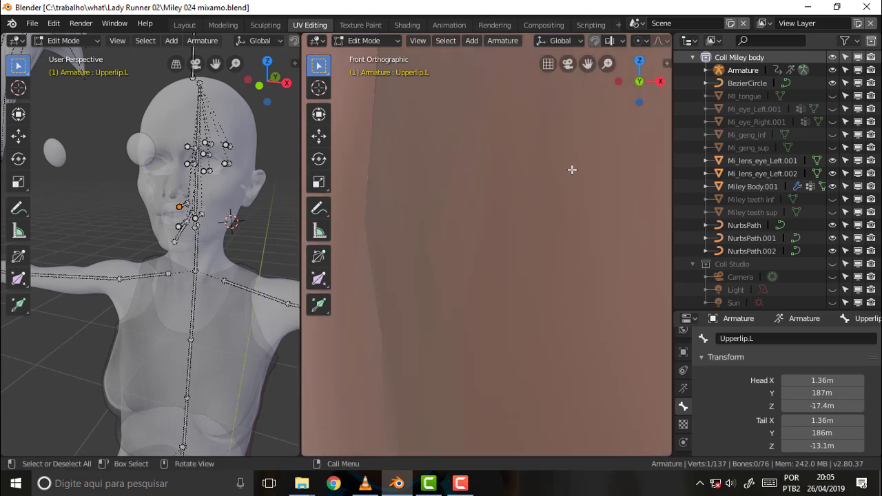
# Step: Zoom out and pan so the whole face and its facial bones are framed
pyautogui.scroll(-2, 571, 169)
pyautogui.scroll(-2, 567, 170)
pyautogui.scroll(-3, 561, 170)
pyautogui.scroll(-2, 561, 169)
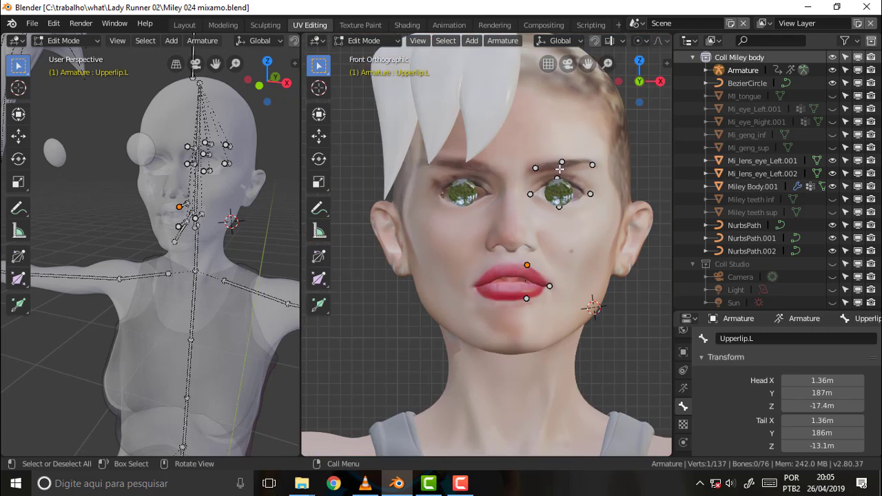
pyautogui.scroll(3, 559, 168)
pyautogui.scroll(-2, 560, 168)
pyautogui.scroll(-1, 560, 168)
pyautogui.moveTo(607, 63); pyautogui.dragTo(600, 159)
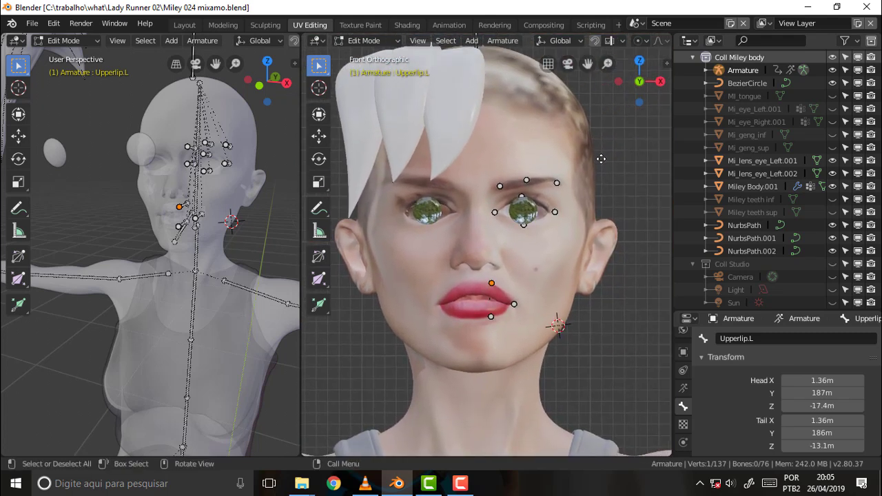
pyautogui.scroll(-1, 601, 158)
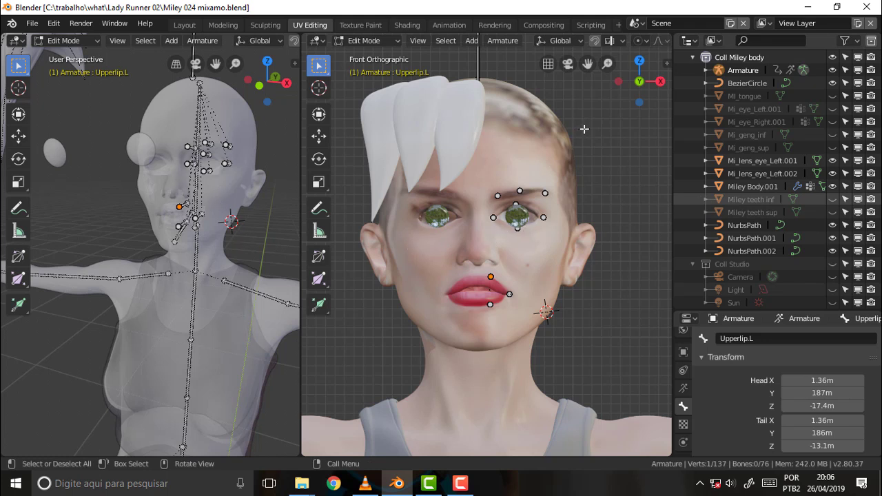
# Step: Adjust the viewport border and switch the face view to grey Solid shading
pyautogui.moveTo(669, 83)
pyautogui.mouseDown()
pyautogui.moveTo(829, 87)
pyautogui.moveTo(762, 89)
pyautogui.mouseUp()
pyautogui.click(669, 131)
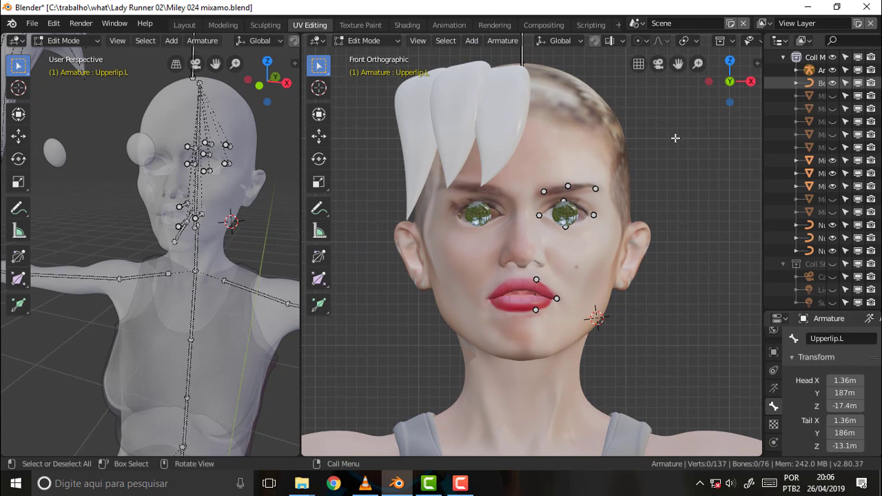
pyautogui.press('z')
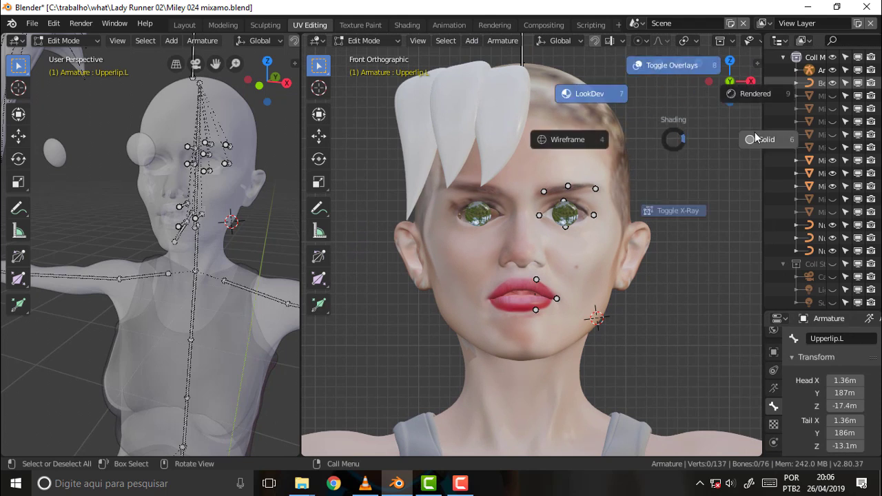
pyautogui.click(755, 138)
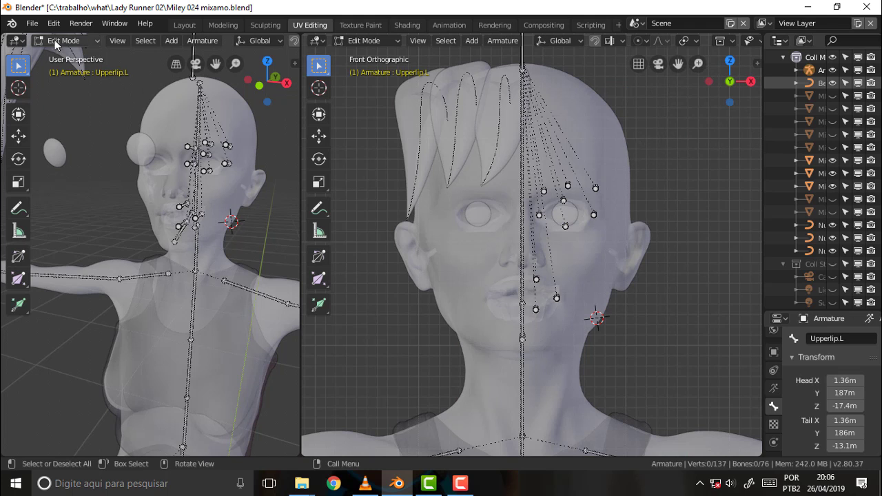
# Step: Box-select the brow, eye and lip bones on one side of the face
pyautogui.click(250, 293)
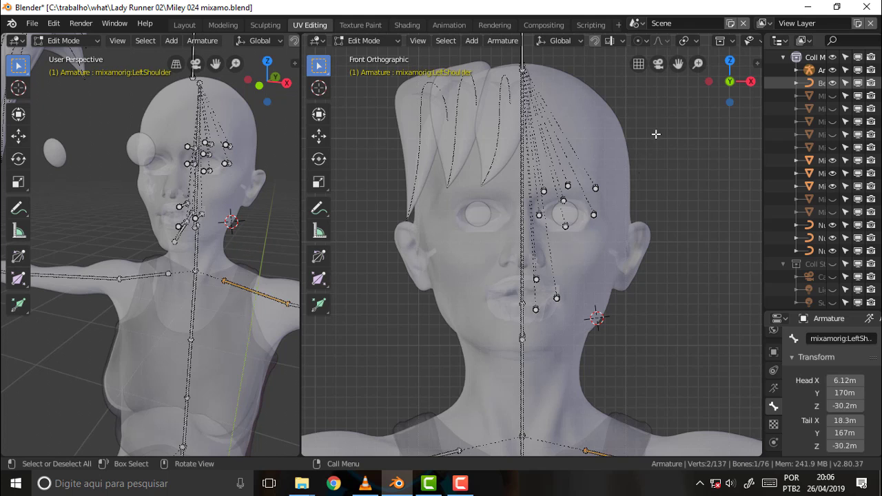
pyautogui.press('b')
pyautogui.moveTo(661, 107); pyautogui.dragTo(529, 335)
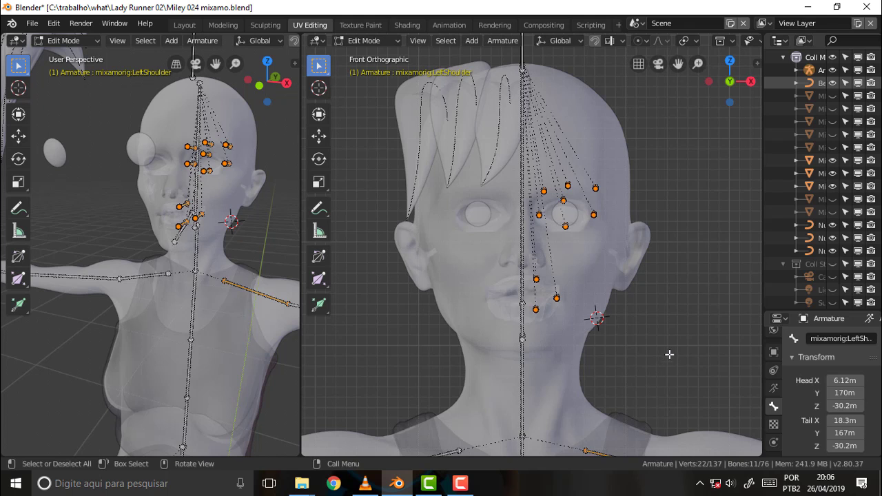
# Step: Keep Select Box as the active tool, undoing a stray click
pyautogui.hotkey('shift', 'space')
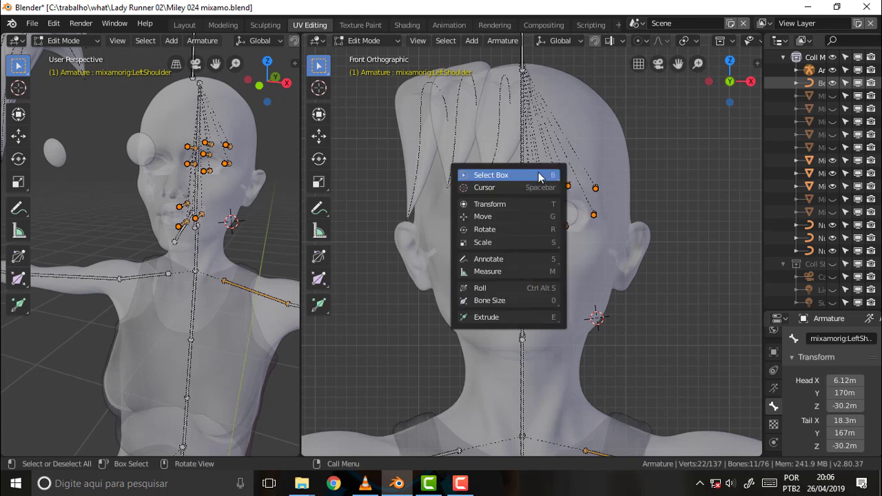
pyautogui.click(540, 176)
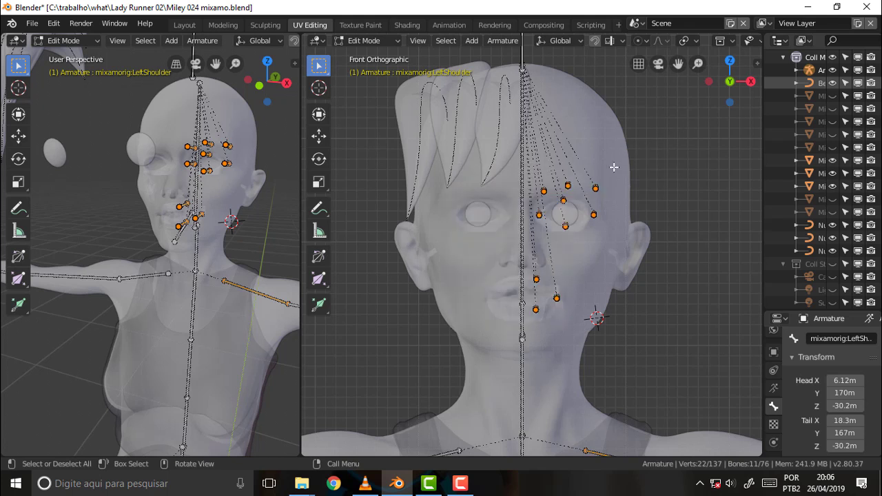
pyautogui.click(567, 184)
pyautogui.hotkey('ctrl', 'z')
# Step: Symmetrize the selected brow, eye and lip bones across the face
pyautogui.rightClick(568, 187)
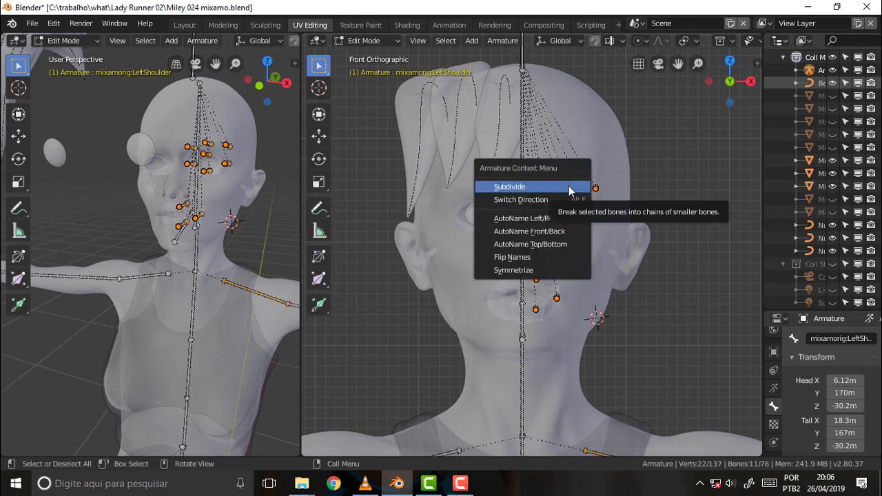
pyautogui.click(541, 270)
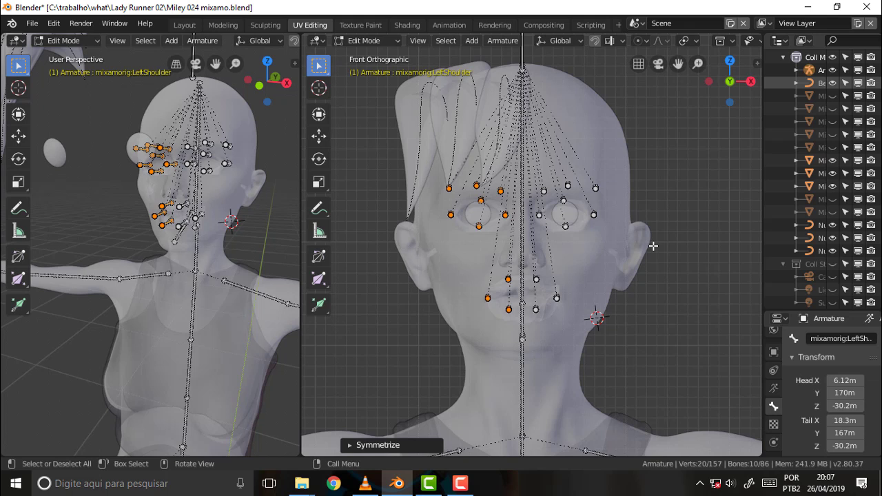
pyautogui.moveTo(673, 174)
pyautogui.mouseDown(button='middle')
pyautogui.moveTo(595, 218)
pyautogui.moveTo(564, 165)
pyautogui.moveTo(604, 158)
pyautogui.mouseUp(button='middle')
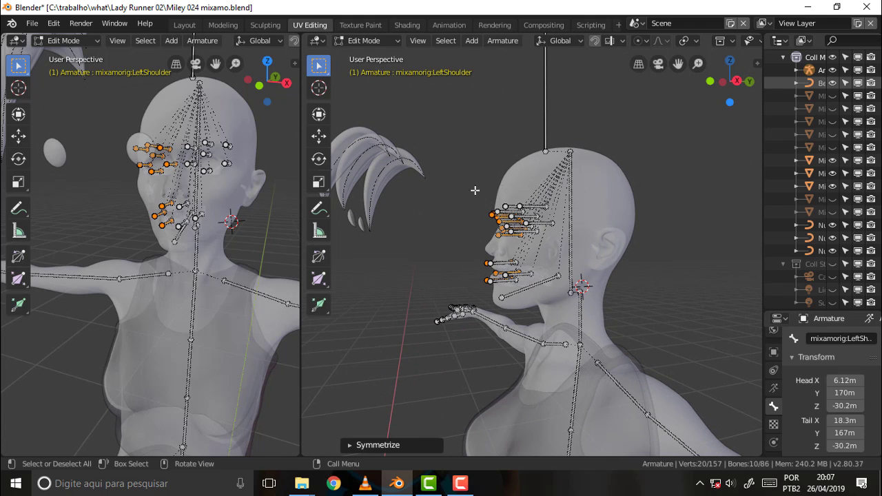
# Step: Reframe the view and box-select the brow, eye and lip bones on both sides
pyautogui.click(460, 486)
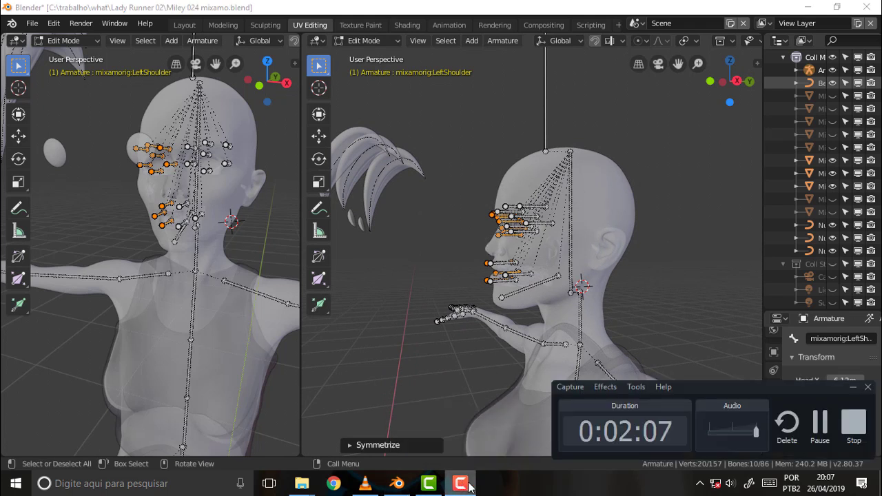
pyautogui.click(460, 485)
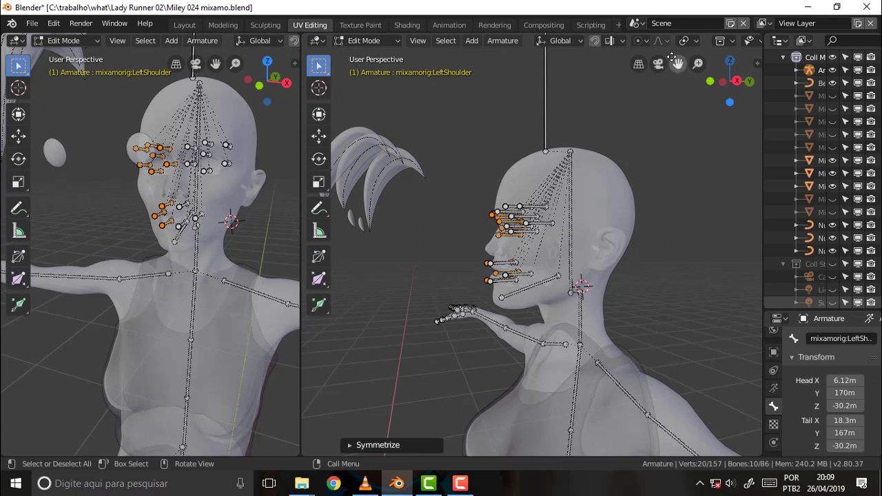
pyautogui.moveTo(678, 64); pyautogui.dragTo(666, 13)
pyautogui.scroll(-1, 613, 224)
pyautogui.scroll(-2, 633, 238)
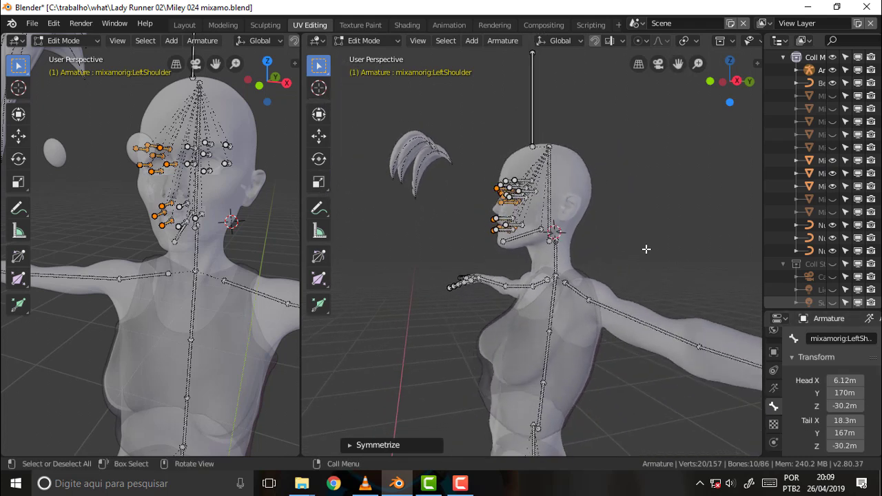
pyautogui.scroll(-3, 644, 245)
pyautogui.scroll(2, 644, 242)
pyautogui.scroll(2, 645, 242)
pyautogui.scroll(2, 645, 241)
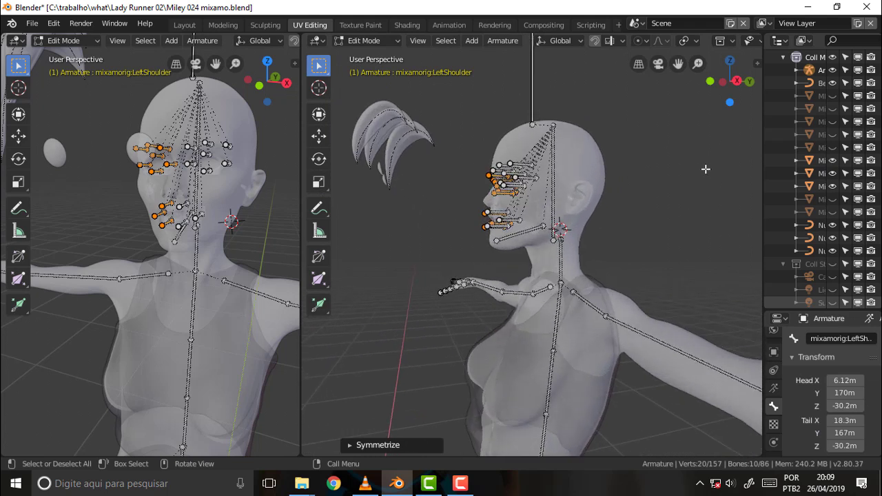
pyautogui.moveTo(677, 64); pyautogui.dragTo(648, 85)
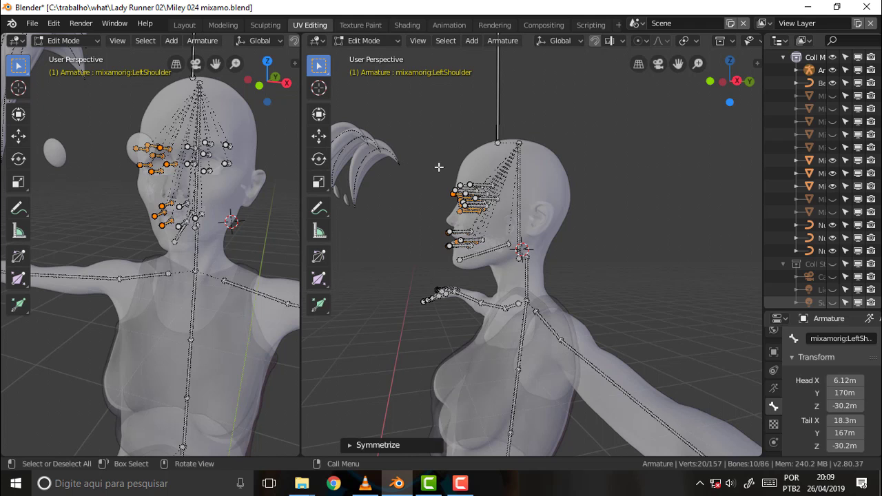
pyautogui.moveTo(439, 166); pyautogui.dragTo(519, 270)
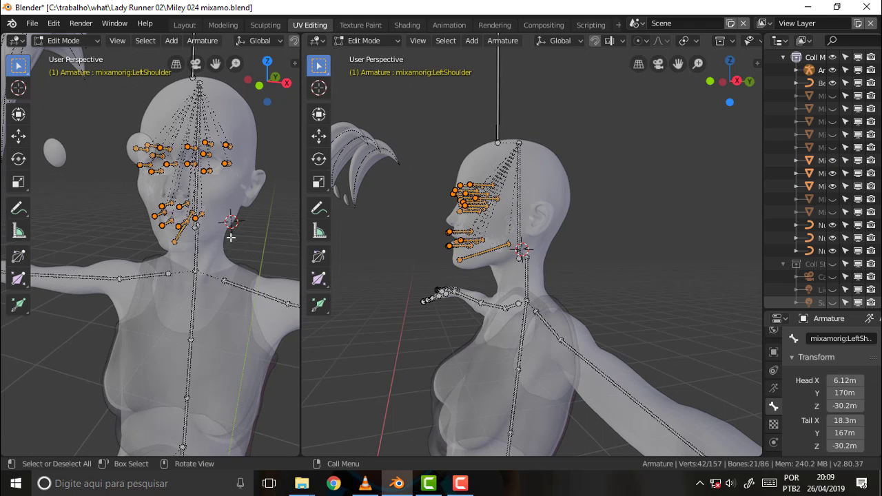
pyautogui.moveTo(252, 195)
pyautogui.mouseDown(button='middle')
pyautogui.moveTo(119, 188)
pyautogui.moveTo(231, 179)
pyautogui.mouseUp(button='middle')
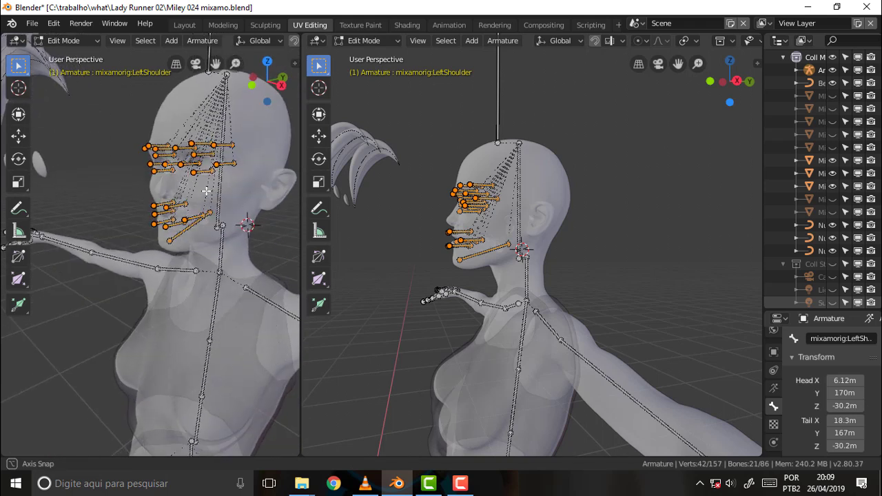
# Step: Save the blend file
pyautogui.click(32, 25)
pyautogui.click(59, 124)
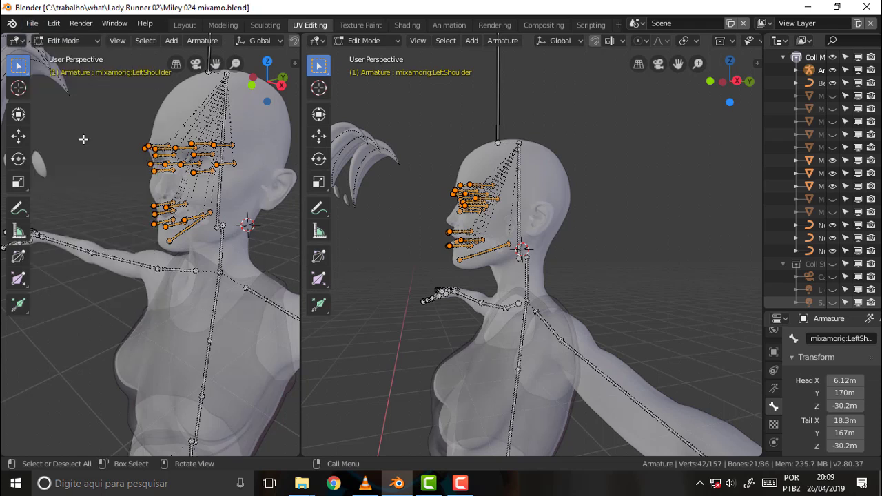
pyautogui.moveTo(640, 159)
pyautogui.mouseDown(button='middle')
pyautogui.moveTo(746, 185)
pyautogui.moveTo(689, 171)
pyautogui.moveTo(614, 128)
pyautogui.moveTo(611, 138)
pyautogui.moveTo(607, 123)
pyautogui.mouseUp(button='middle')
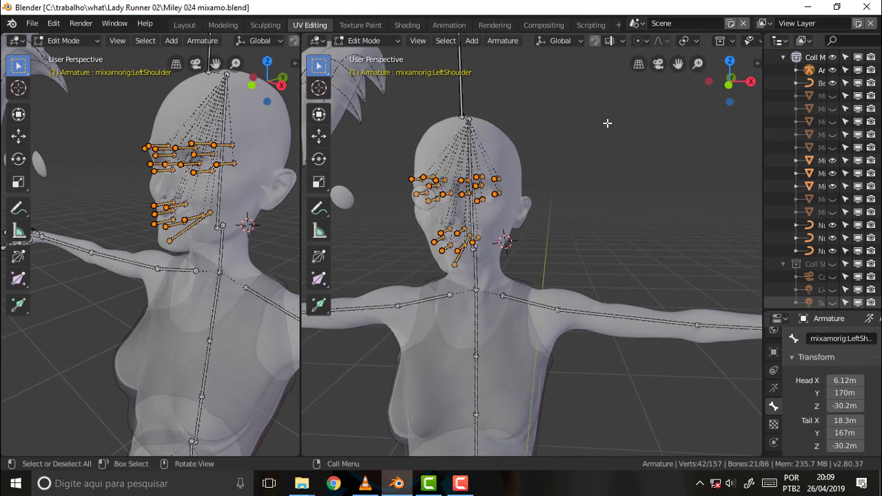
# Step: Switch the armature into Pose Mode and zoom out
pyautogui.click(363, 40)
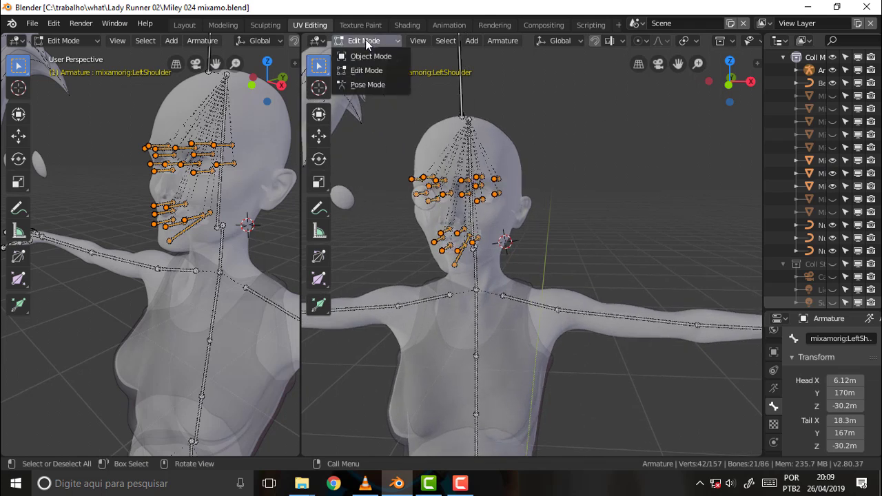
pyautogui.click(370, 85)
pyautogui.scroll(-1, 598, 139)
pyautogui.scroll(-1, 598, 139)
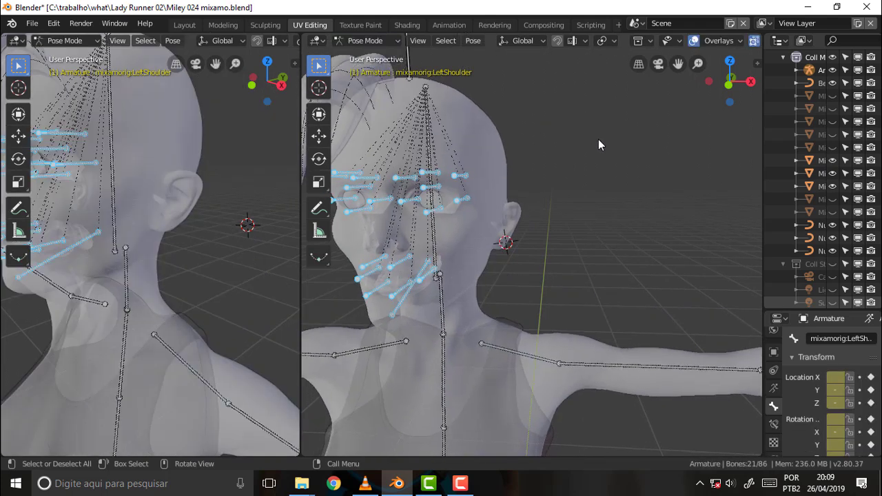
pyautogui.scroll(-2, 598, 139)
# Step: Parent with Automatic Weights, then select the Head bone from a side view
pyautogui.hotkey('ctrl', 'p')
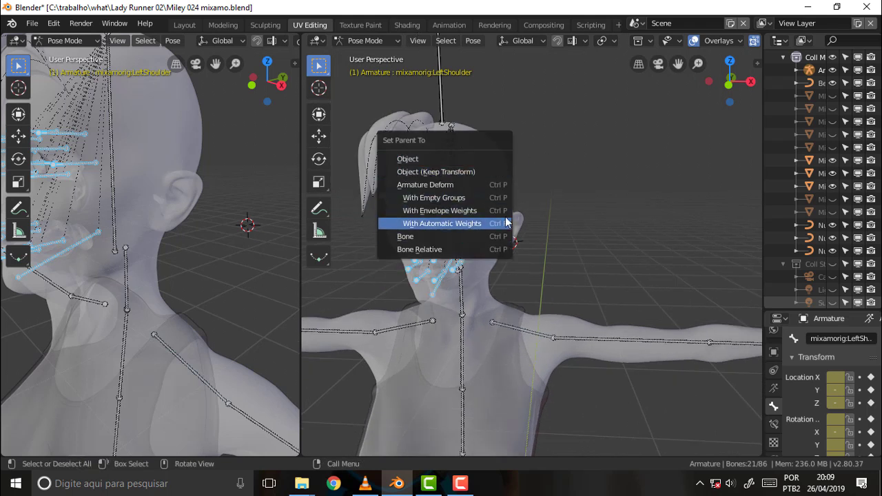
pyautogui.click(456, 230)
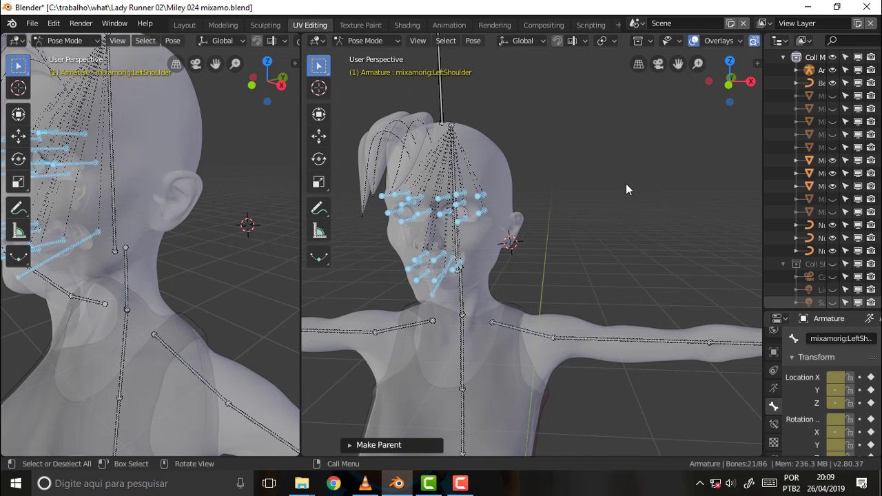
pyautogui.moveTo(622, 183); pyautogui.dragTo(518, 204, button='middle')
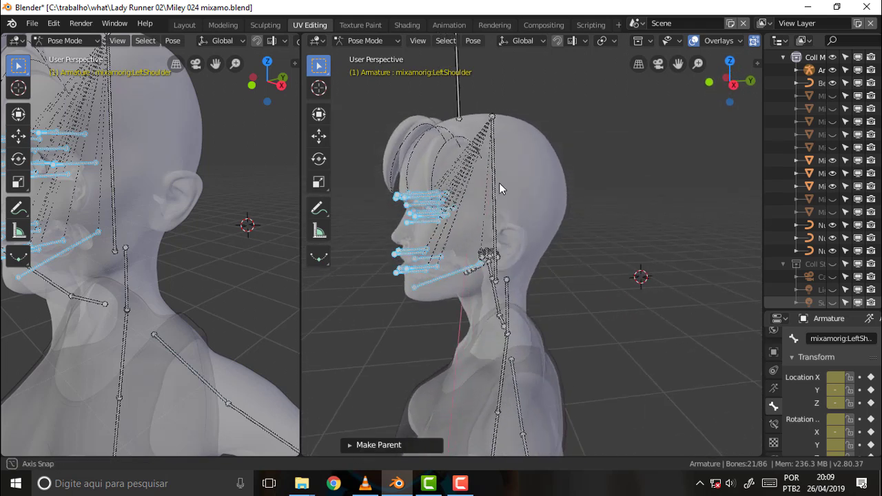
pyautogui.click(495, 281)
pyautogui.click(318, 88)
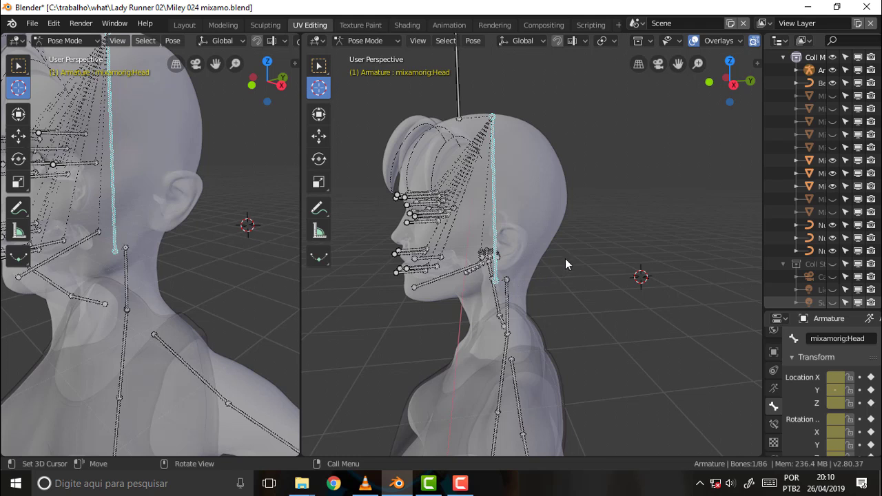
# Step: Snap the 3D cursor to the Head bone via Cursor to Active, undoing a stray snap
pyautogui.hotkey('shift', 's')
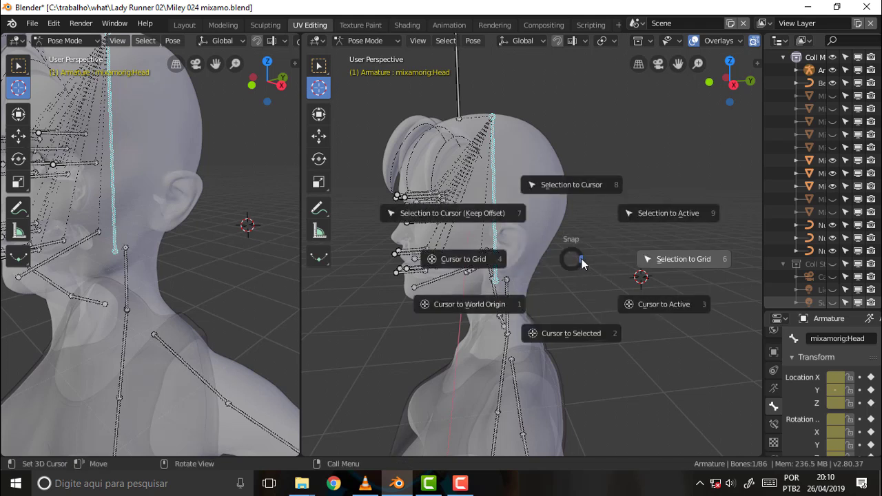
pyautogui.click(722, 246)
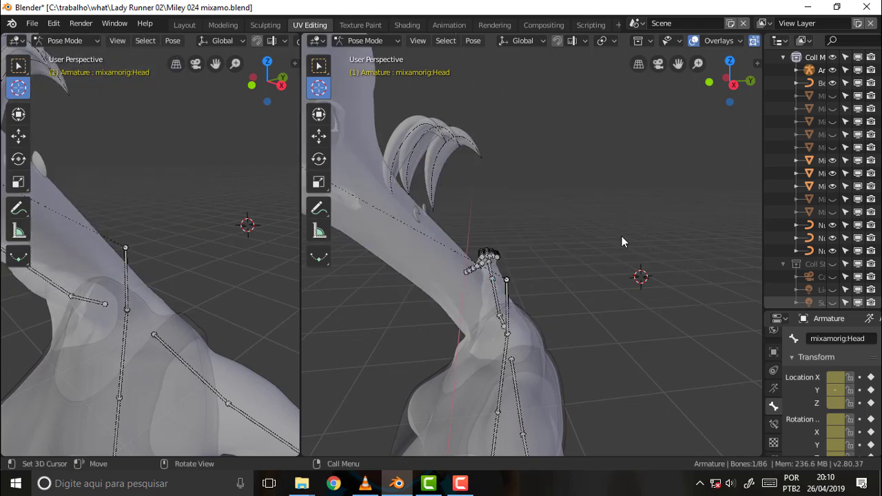
pyautogui.hotkey('ctrl', 'z')
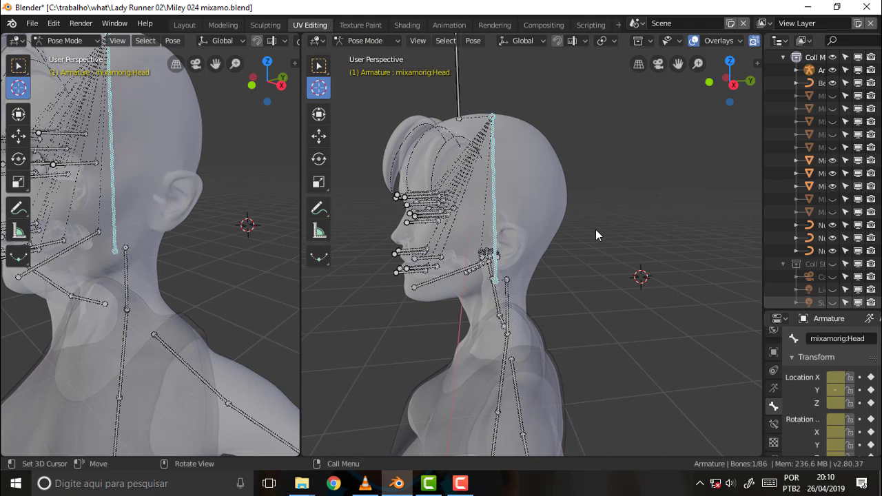
pyautogui.hotkey('shift', 's')
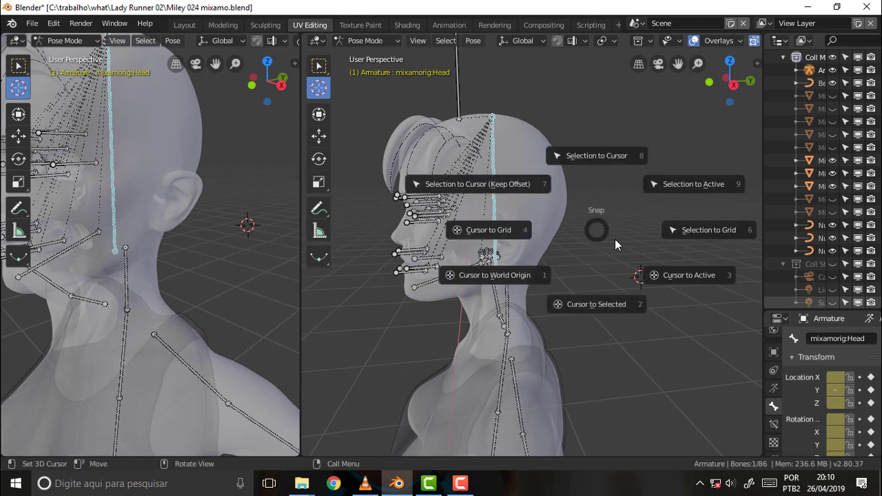
pyautogui.click(681, 273)
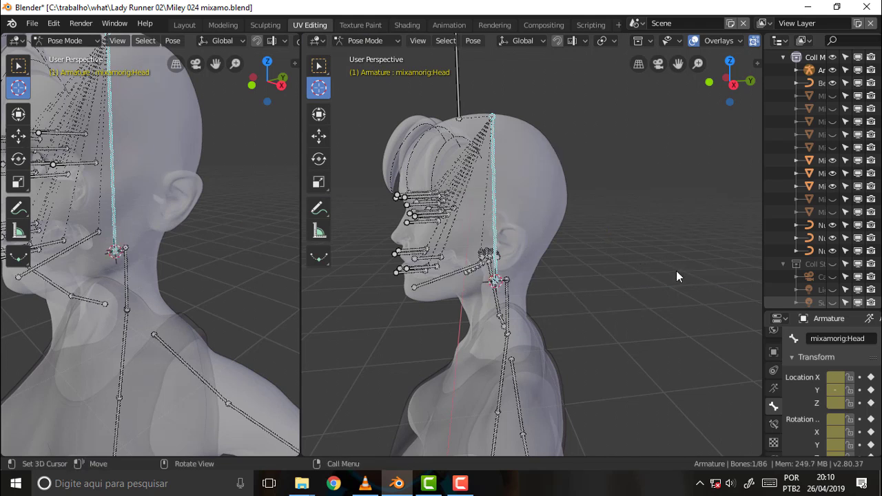
pyautogui.click(319, 65)
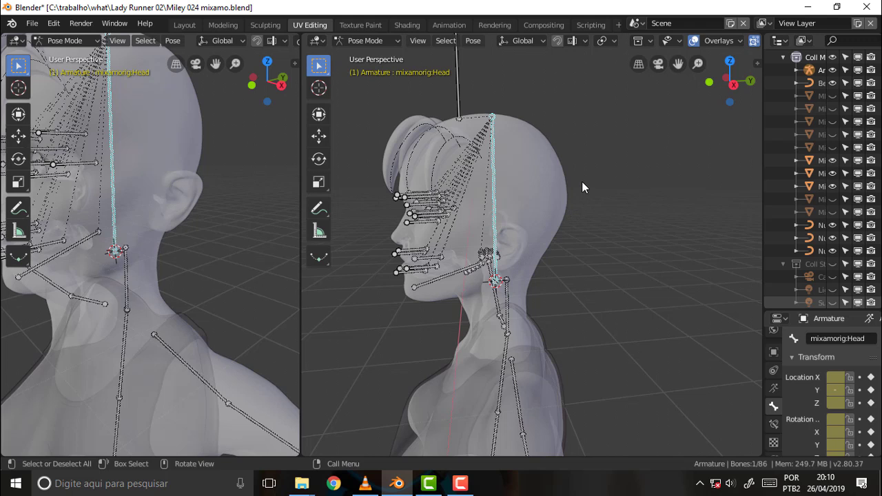
# Step: Test-rotate the Head bone and cancel, leaving the rest pose
pyautogui.press('r')
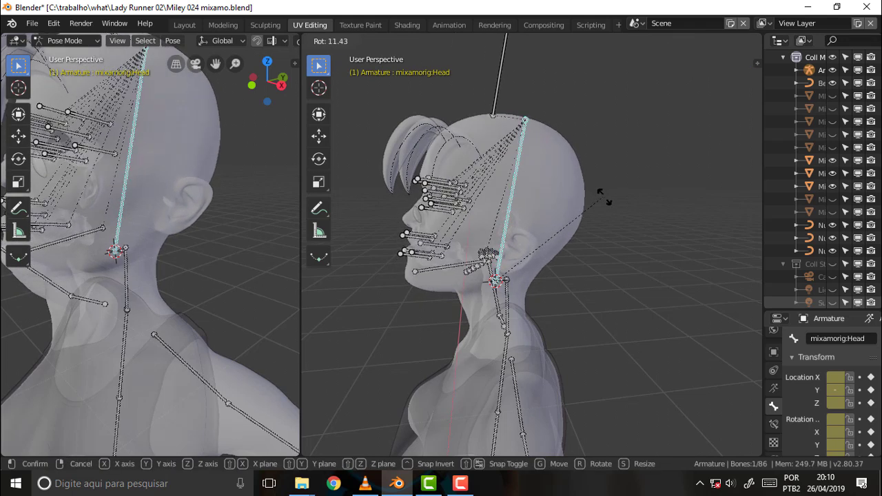
pyautogui.click(578, 171)
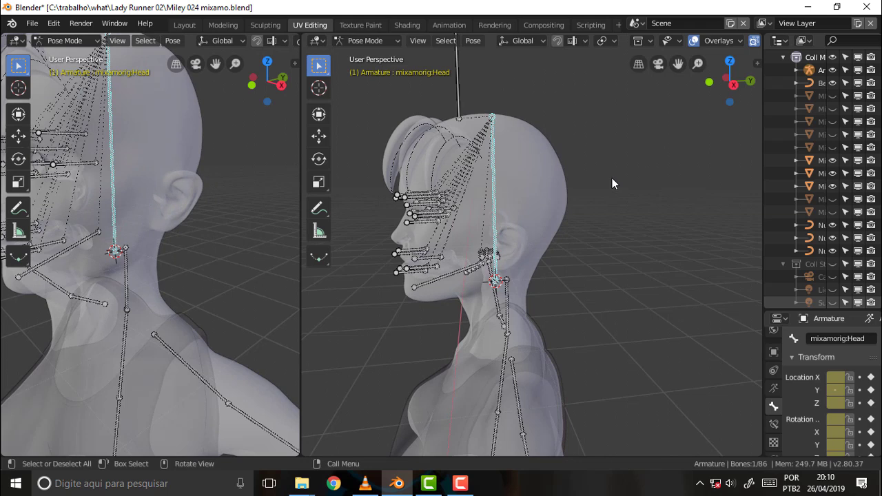
pyautogui.moveTo(612, 178)
pyautogui.mouseDown(button='middle')
pyautogui.moveTo(745, 179)
pyautogui.moveTo(710, 169)
pyautogui.mouseUp(button='middle')
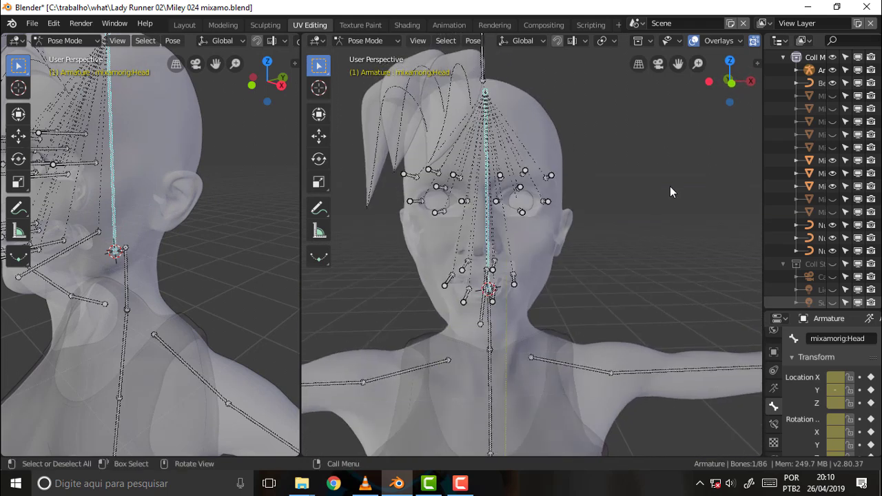
# Step: Switch the front face view to textured LookDev shading
pyautogui.scroll(1, 637, 220)
pyautogui.scroll(1, 647, 213)
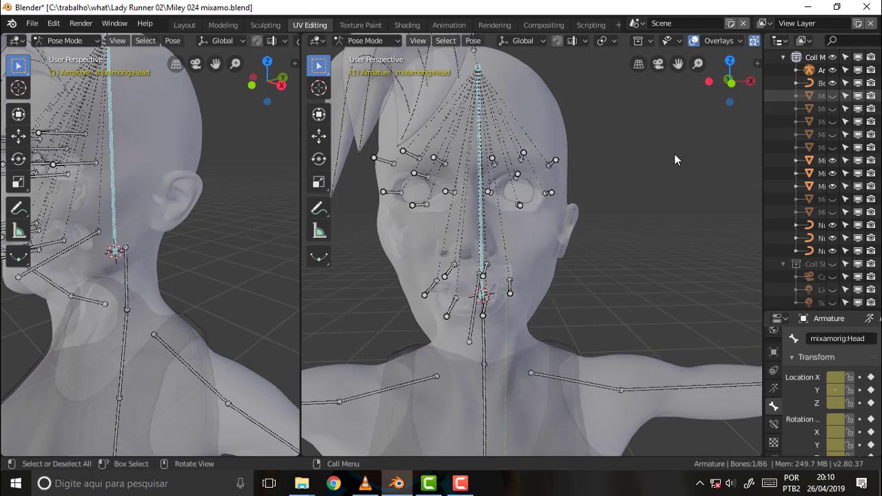
pyautogui.press('s')
pyautogui.press('Escape')
pyautogui.press('z')
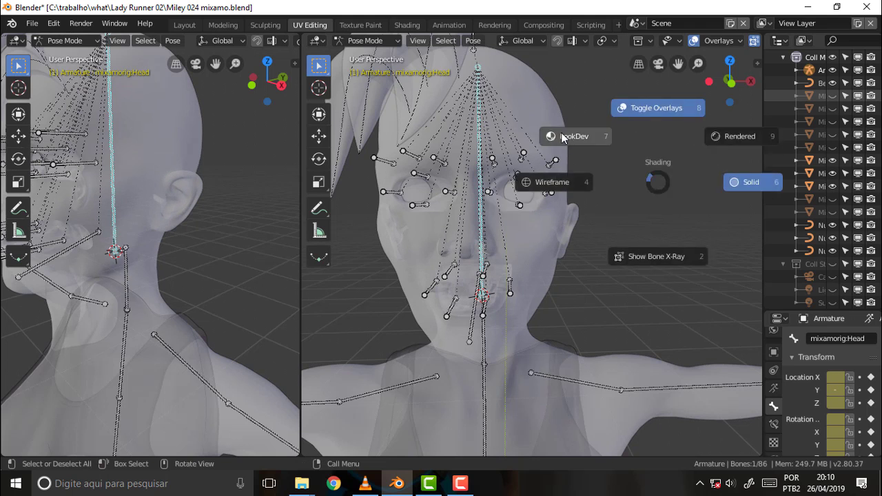
pyautogui.press('7')
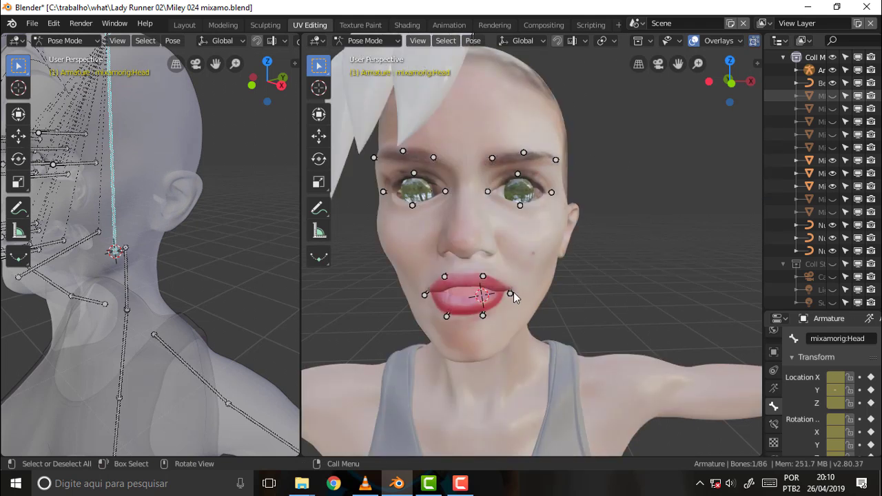
# Step: Test-move the Cornerlip.L and Eyelid 3.L bones to check how they sit
pyautogui.click(510, 294)
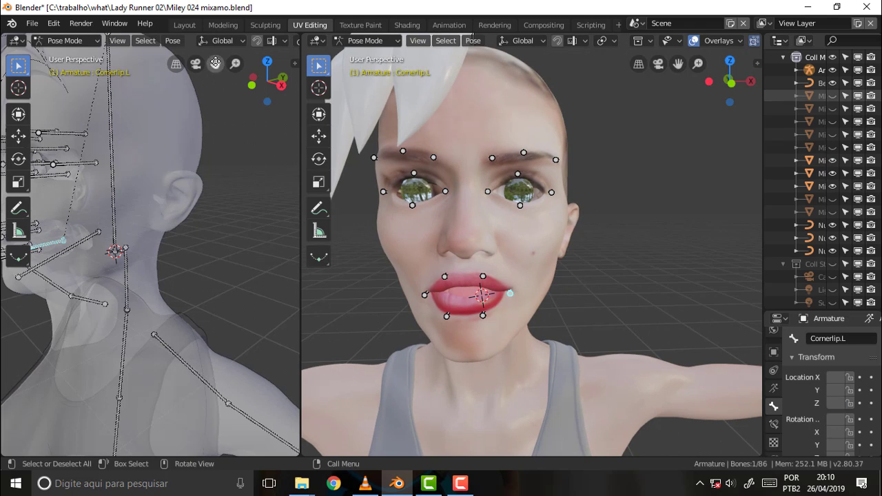
pyautogui.moveTo(214, 63); pyautogui.dragTo(259, 59)
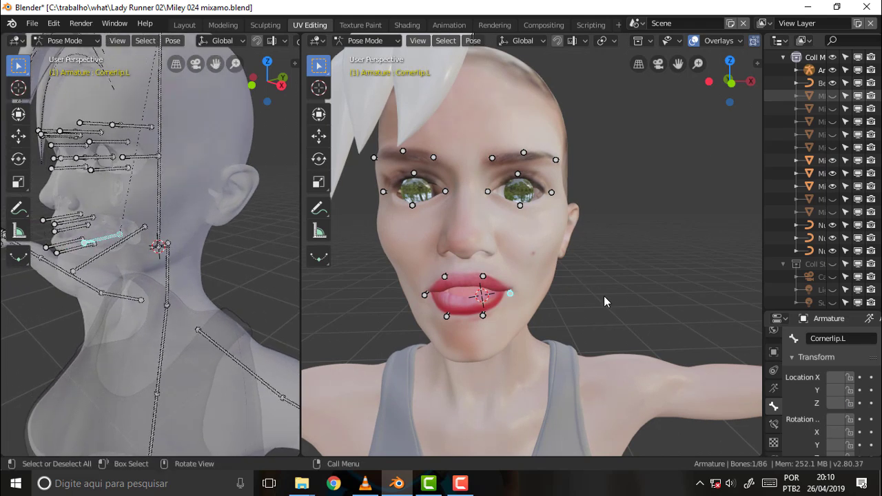
pyautogui.press('g')
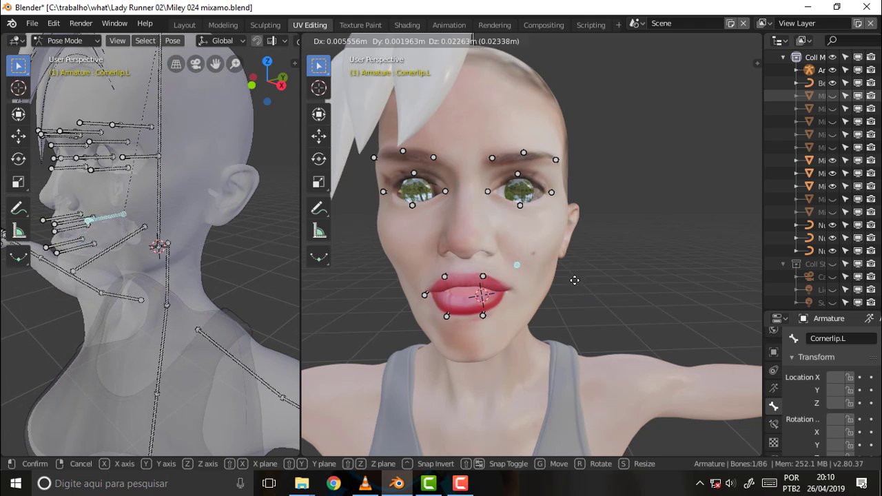
pyautogui.click(582, 275)
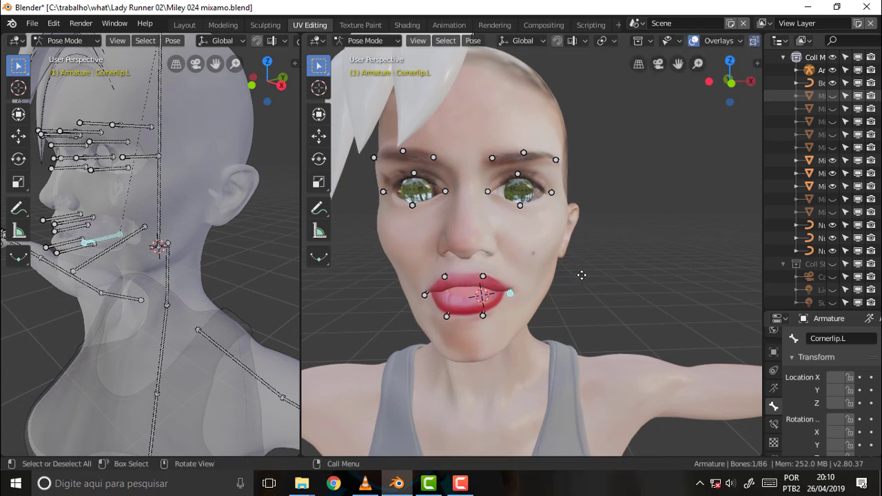
pyautogui.click(552, 192)
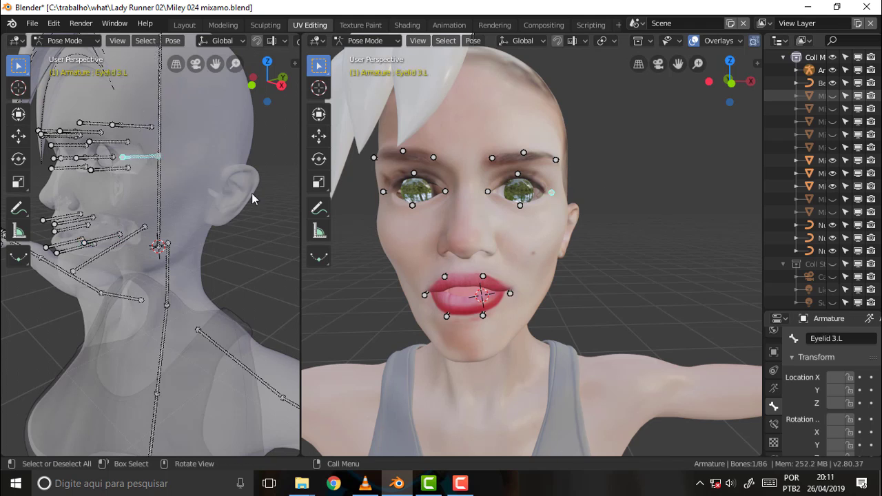
pyautogui.press('g')
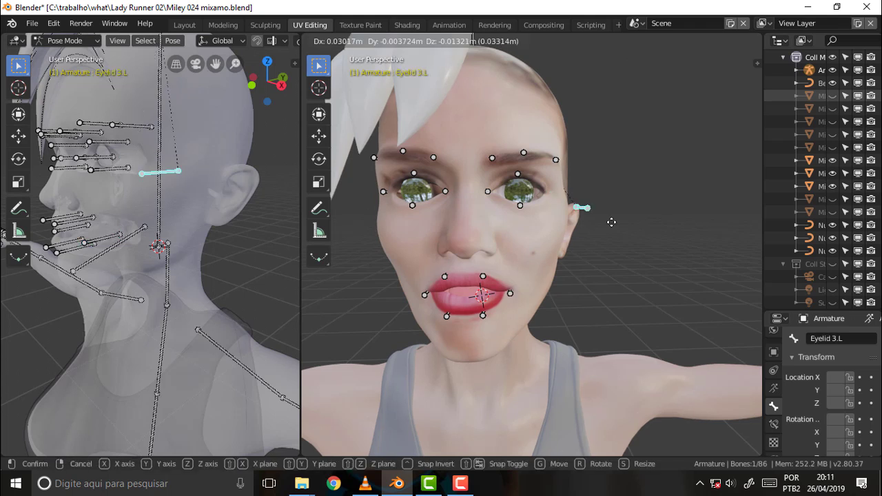
pyautogui.rightClick(611, 222)
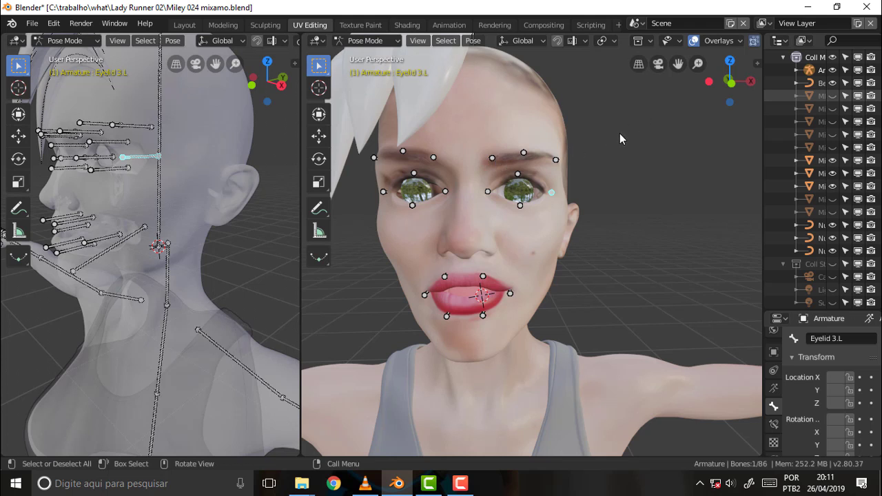
pyautogui.click(625, 152)
pyautogui.press('z')
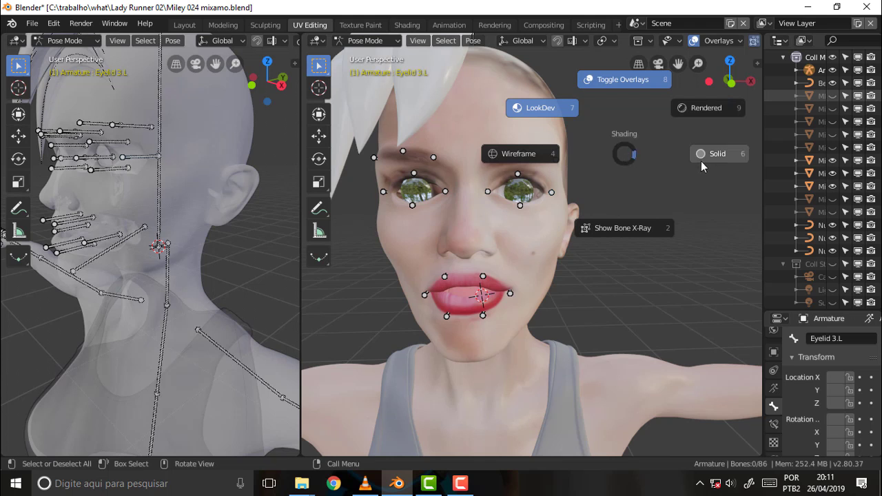
# Step: Set opaque Solid shading with X-Ray off, enter Object Mode and select Miley Body.001
pyautogui.click(714, 156)
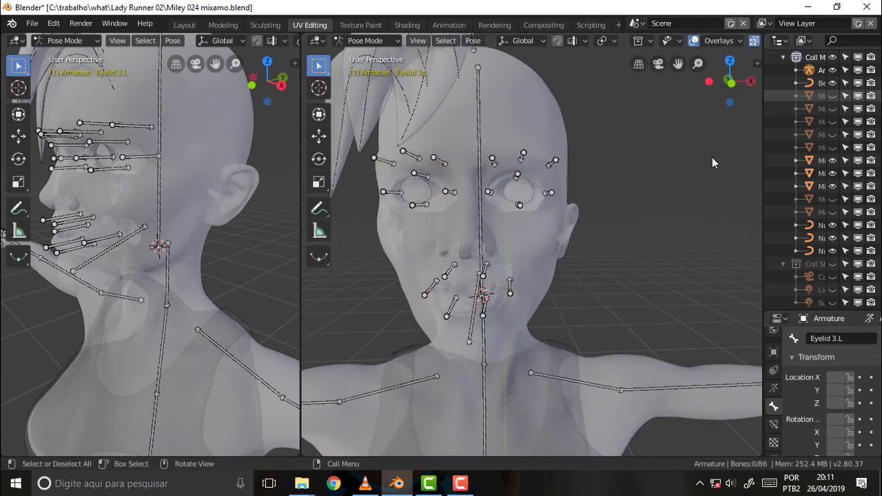
pyautogui.click(754, 40)
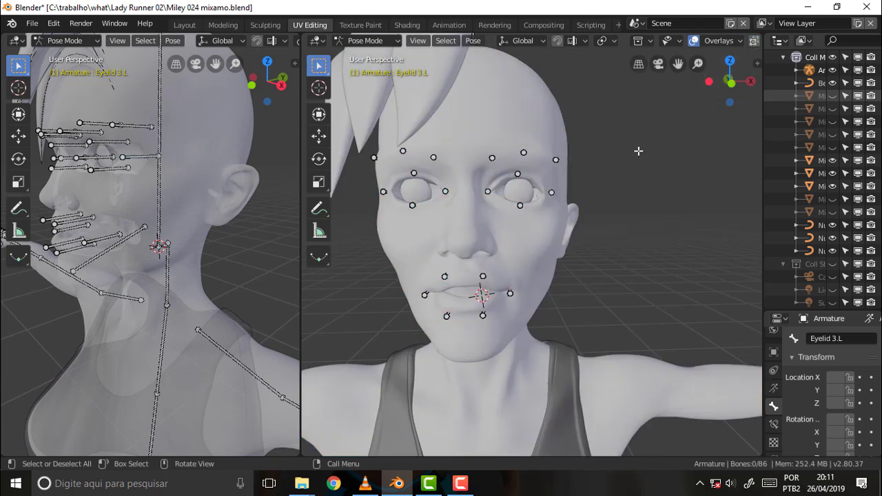
pyautogui.click(379, 42)
pyautogui.click(65, 40)
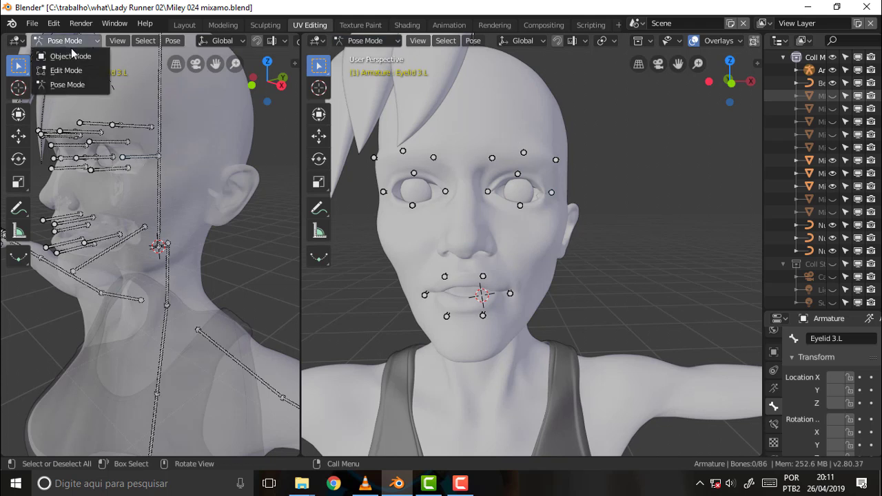
pyautogui.click(72, 53)
pyautogui.click(199, 125)
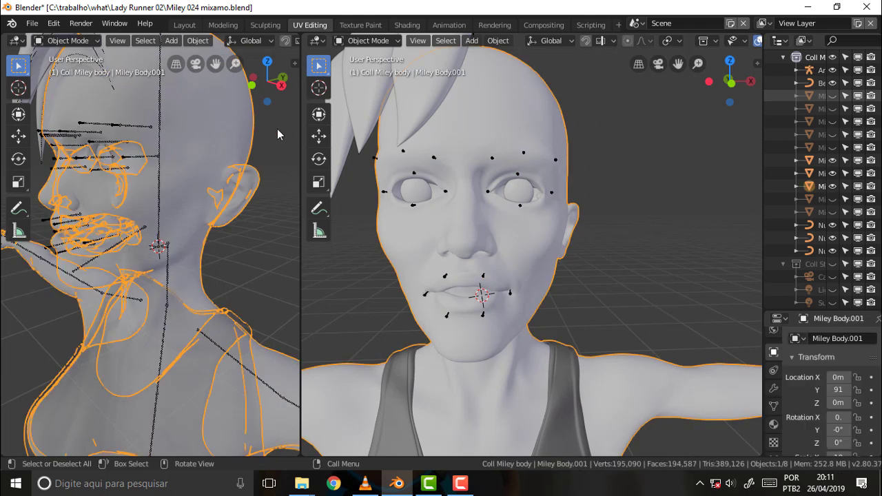
# Step: Put Miley Body.001 into Weight Paint mode and sample a vertex group from the face
pyautogui.click(369, 40)
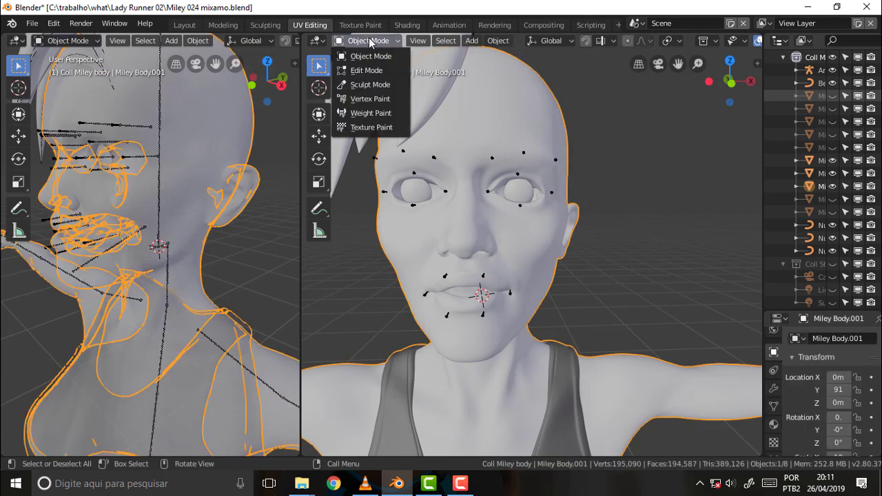
pyautogui.click(370, 113)
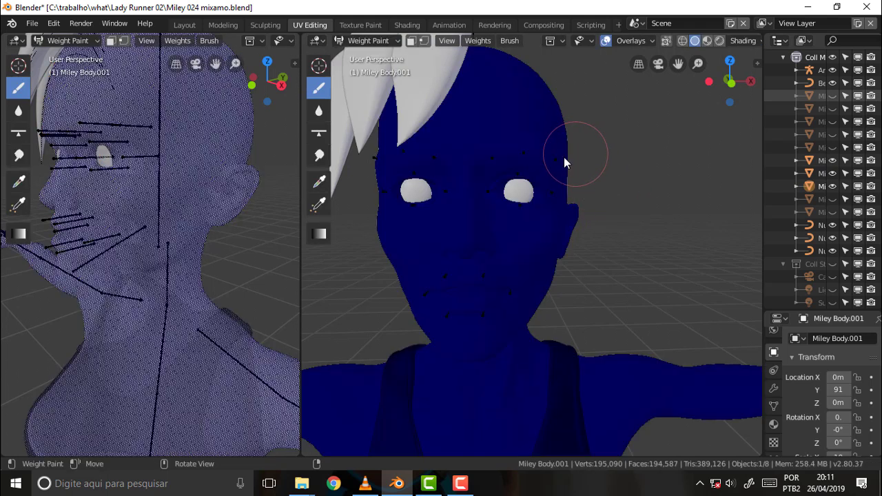
pyautogui.click(318, 204)
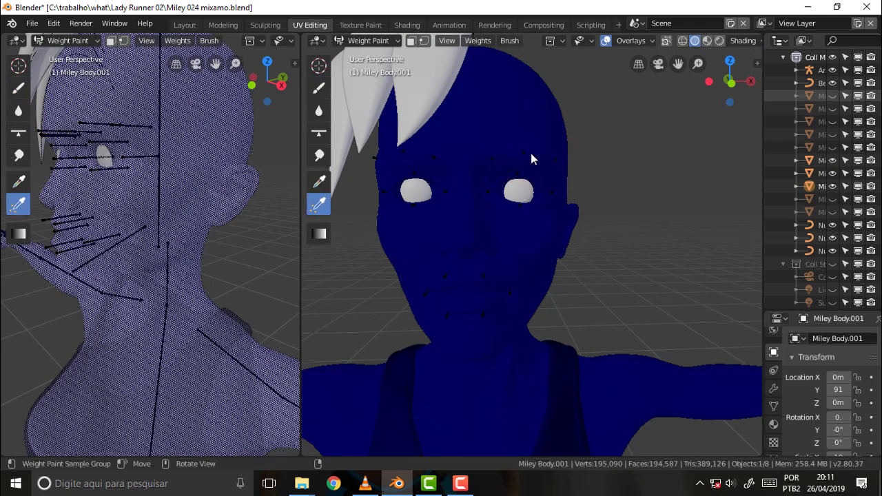
pyautogui.click(525, 152)
pyautogui.click(525, 152)
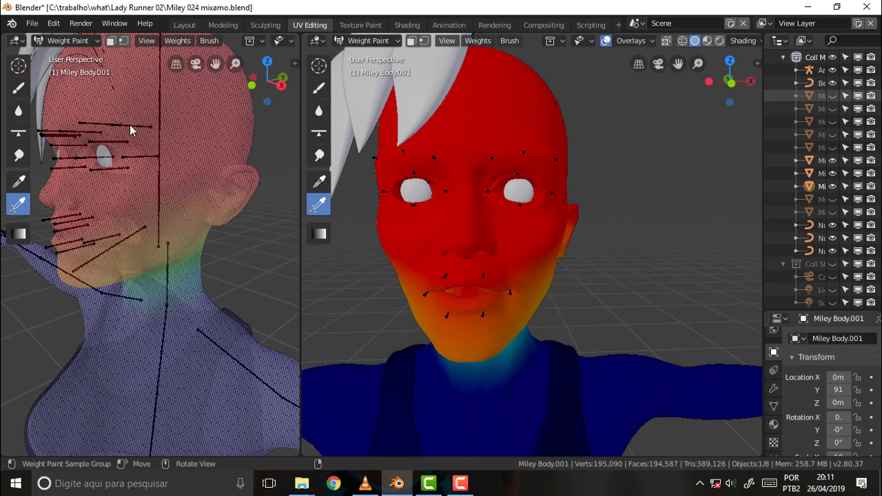
# Step: Sample the face again and pick the mixamorig:Head vertex group to display its weights
pyautogui.click(105, 250)
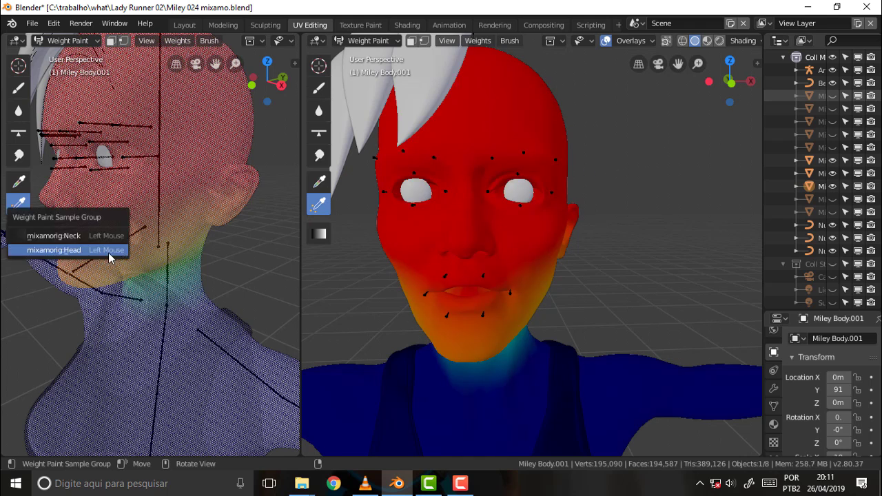
pyautogui.click(110, 252)
pyautogui.click(107, 250)
pyautogui.click(107, 250)
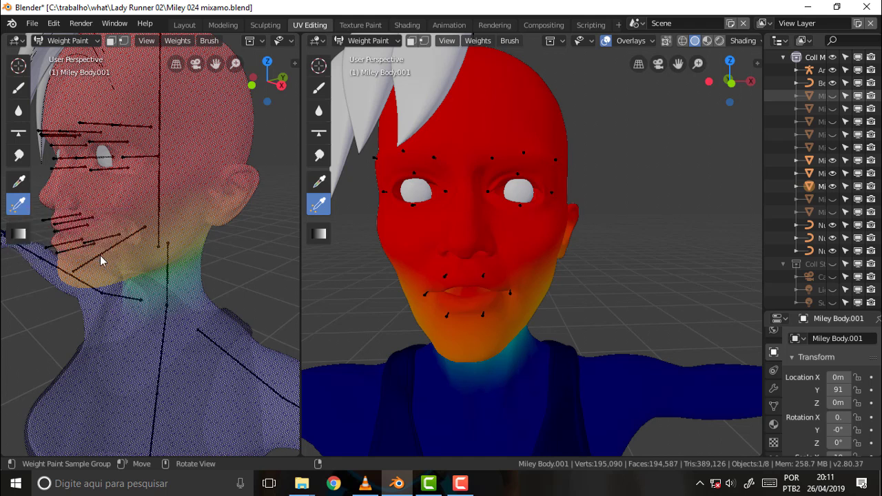
pyautogui.click(100, 254)
pyautogui.click(100, 255)
pyautogui.click(90, 263)
# Step: Check the vertex groups at other body spots and view the head from three-quarter angle
pyautogui.click(106, 169)
pyautogui.click(104, 166)
pyautogui.click(105, 168)
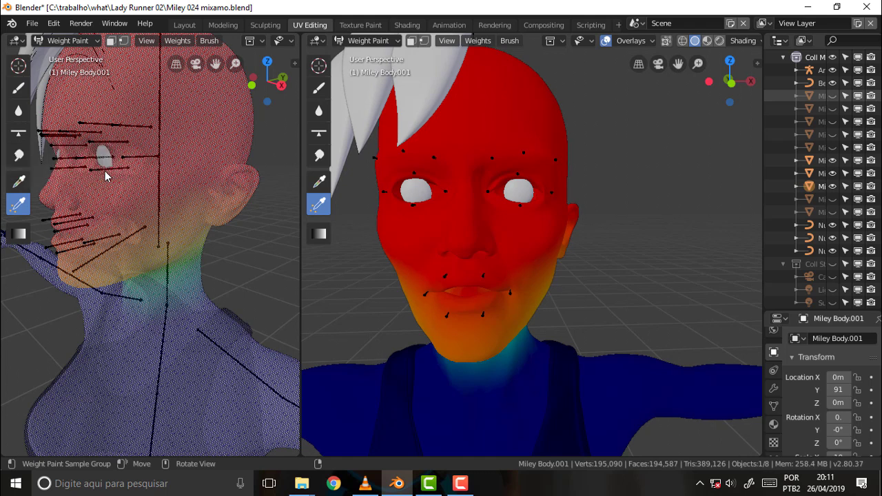
pyautogui.click(46, 216)
pyautogui.click(509, 294)
pyautogui.moveTo(591, 200)
pyautogui.mouseDown(button='middle')
pyautogui.moveTo(519, 201)
pyautogui.moveTo(610, 209)
pyautogui.mouseUp(button='middle')
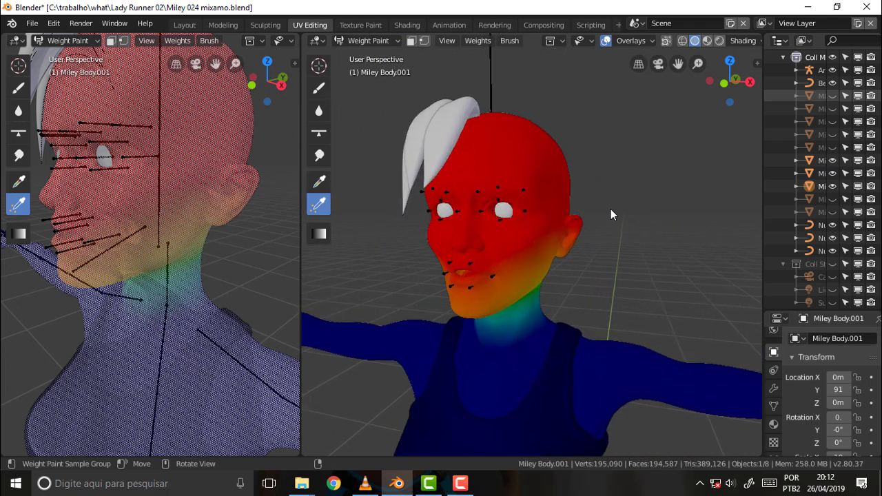
pyautogui.click(31, 24)
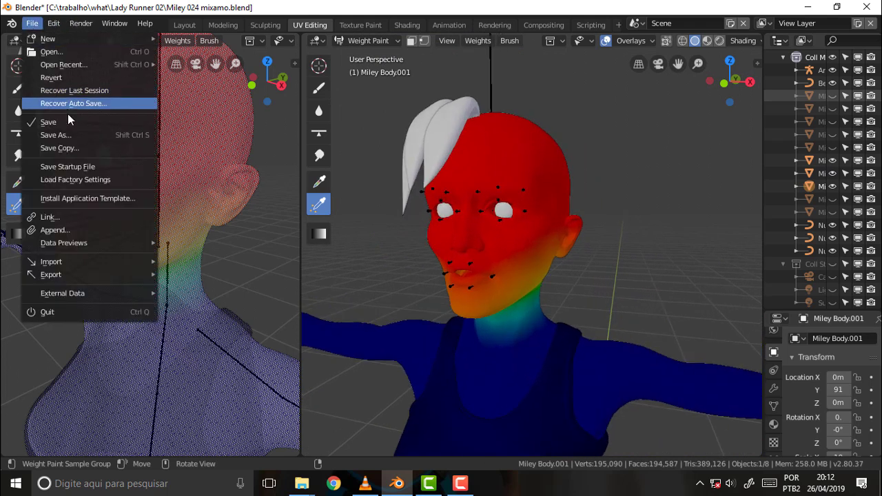
pyautogui.moveTo(64, 64)
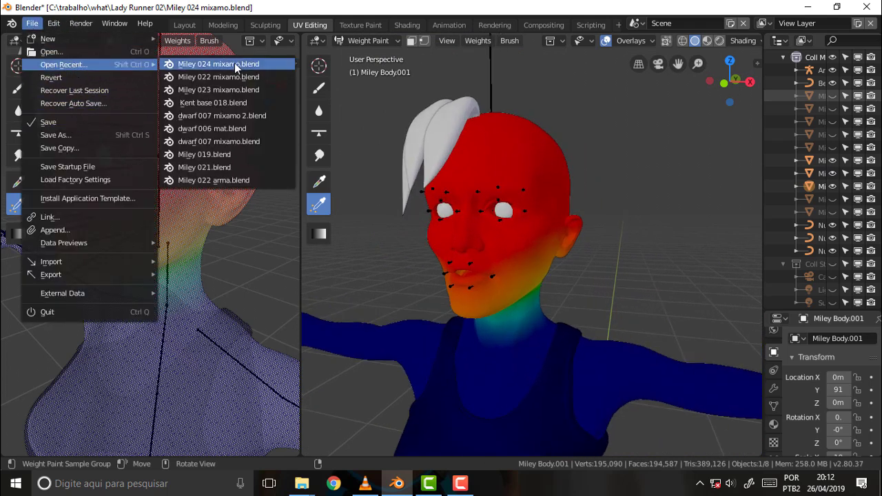
# Step: Reload Miley 024 mixamo.blend and put the armature into Pose Mode
pyautogui.click(233, 63)
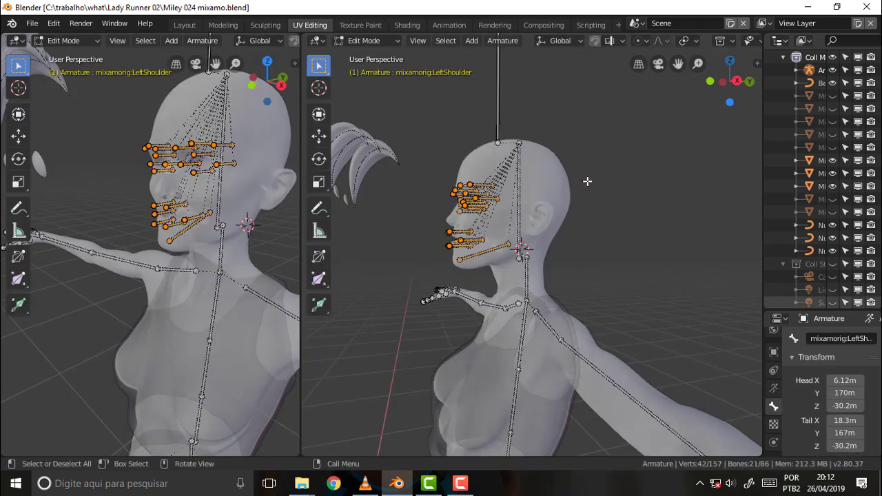
pyautogui.moveTo(608, 178)
pyautogui.mouseDown(button='middle')
pyautogui.moveTo(652, 175)
pyautogui.moveTo(675, 192)
pyautogui.mouseUp(button='middle')
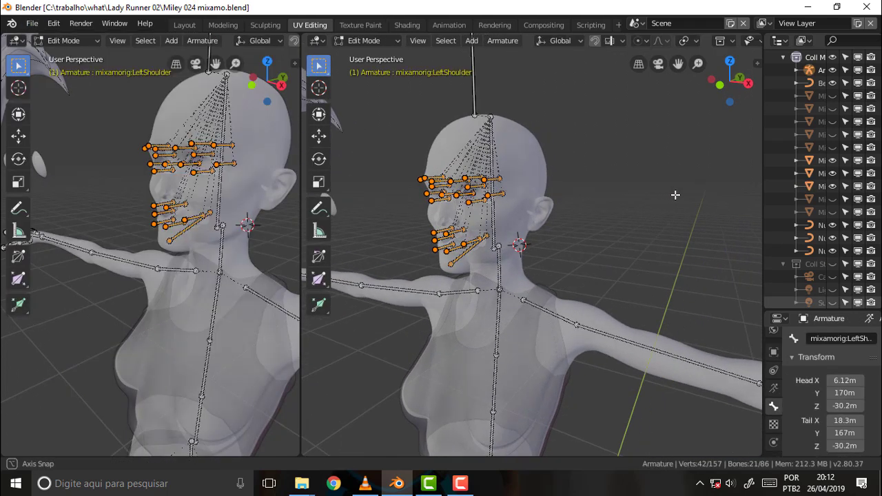
pyautogui.click(363, 40)
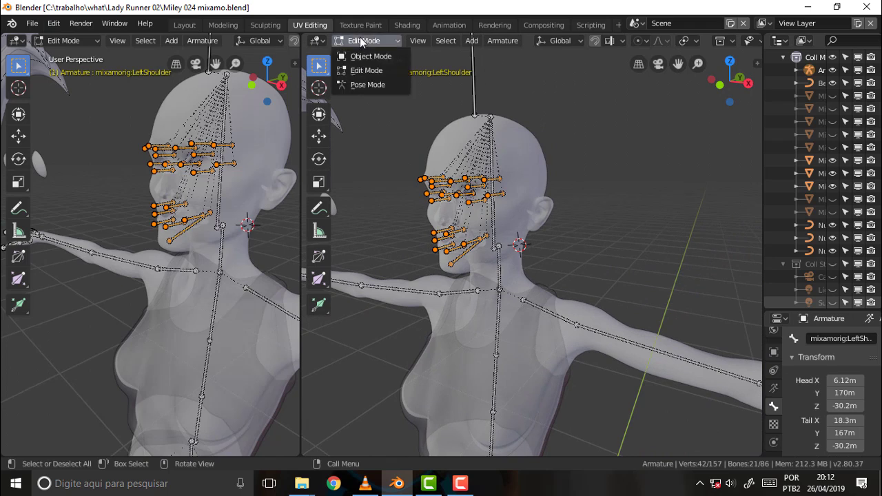
pyautogui.click(369, 85)
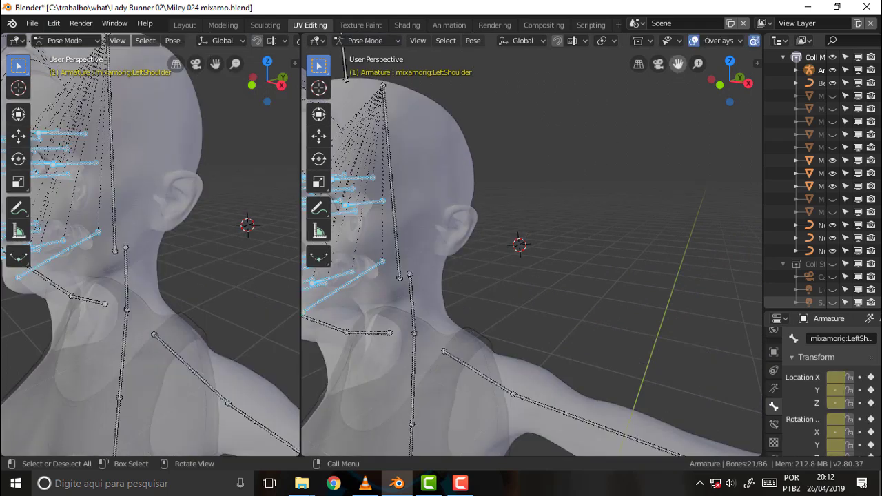
pyautogui.moveTo(678, 63); pyautogui.dragTo(639, 113)
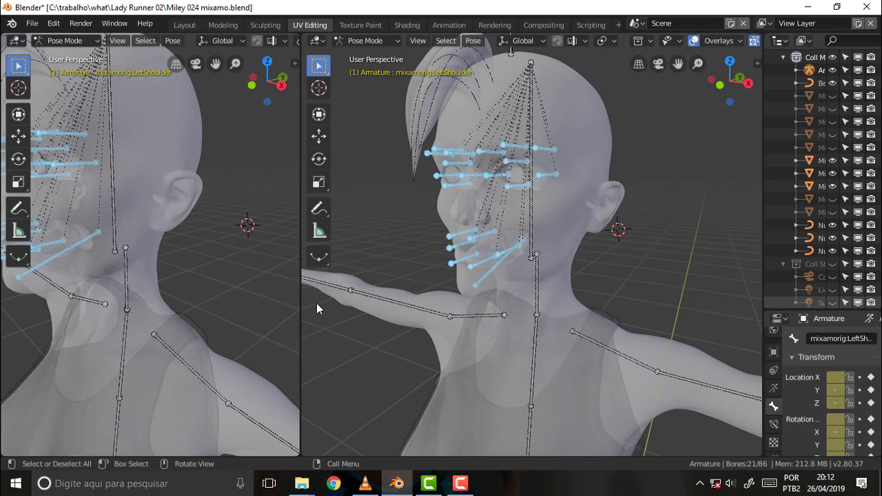
# Step: Select all 86 bones and parent With Automatic Weights
pyautogui.click(395, 237)
pyautogui.press('a')
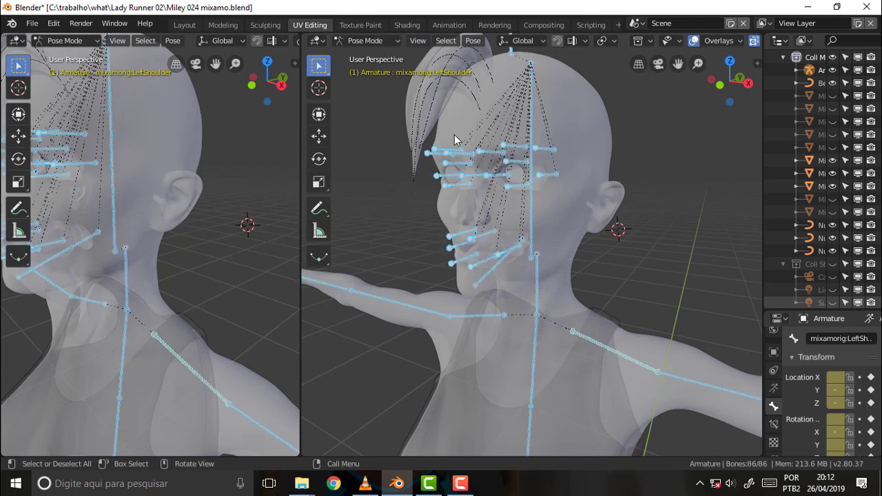
pyautogui.hotkey('ctrl', 'p')
pyautogui.click(508, 173)
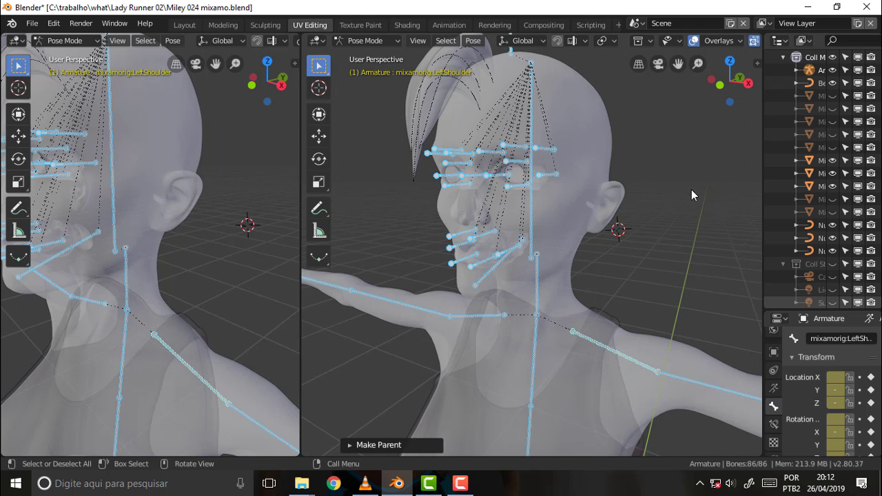
# Step: In Object Mode, select Miley Body.001, then add the armature as the active object
pyautogui.click(376, 41)
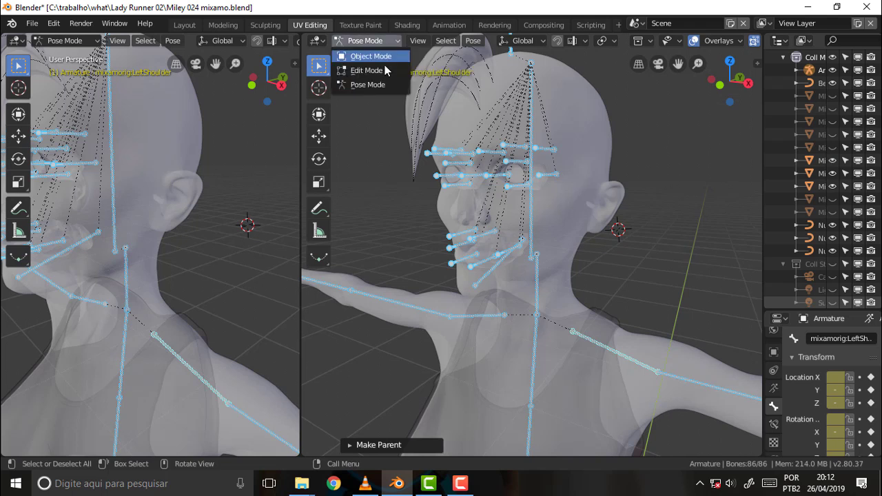
pyautogui.click(372, 57)
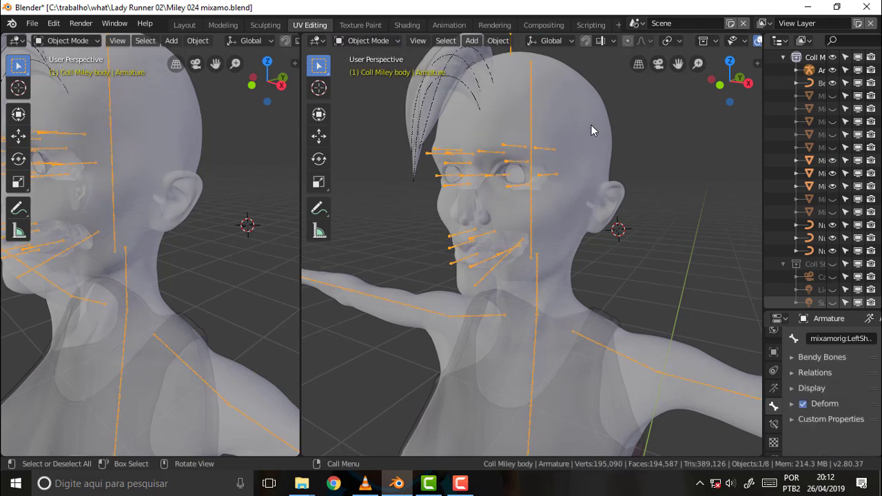
pyautogui.click(591, 125)
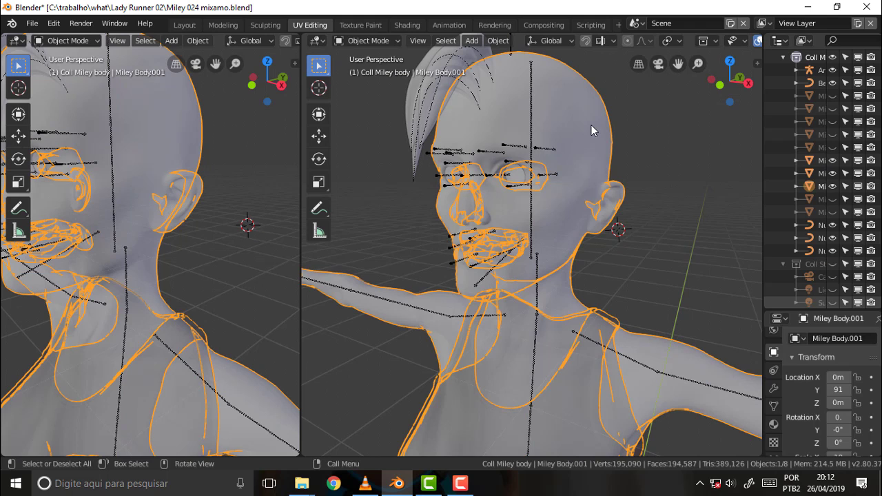
pyautogui.hotkey('alt', 'a')
pyautogui.click(536, 110)
pyautogui.moveTo(678, 64); pyautogui.dragTo(678, 148)
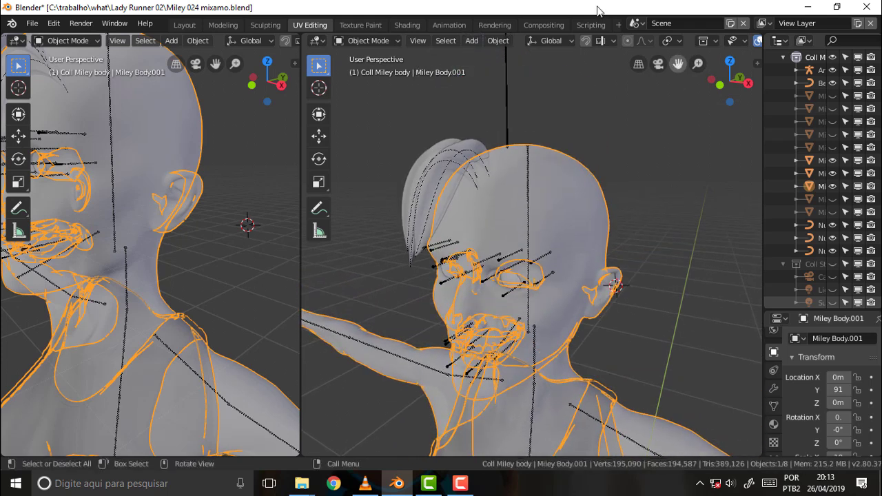
pyautogui.keyDown('shift'); pyautogui.click(507, 94); pyautogui.keyUp('shift')
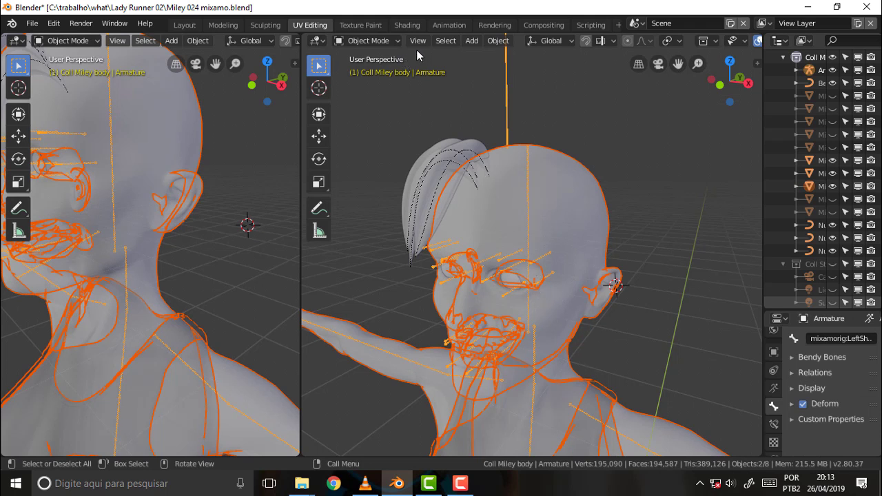
# Step: Enter Pose Mode, select all 86 bones and bring up the Set Parent To options
pyautogui.click(373, 41)
pyautogui.click(368, 85)
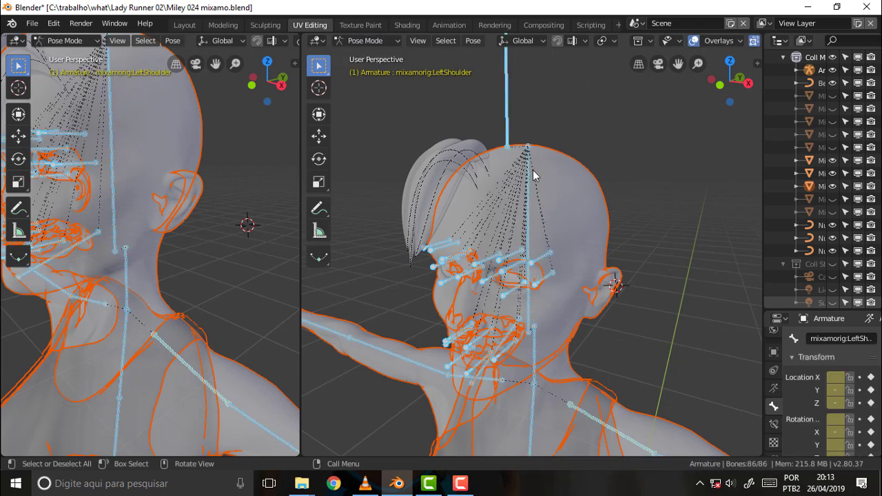
pyautogui.hotkey('alt', 'a')
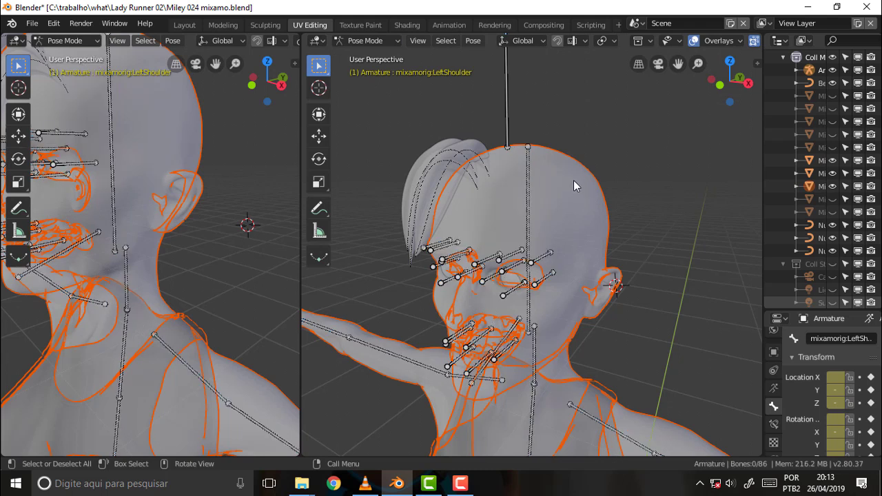
pyautogui.press('a')
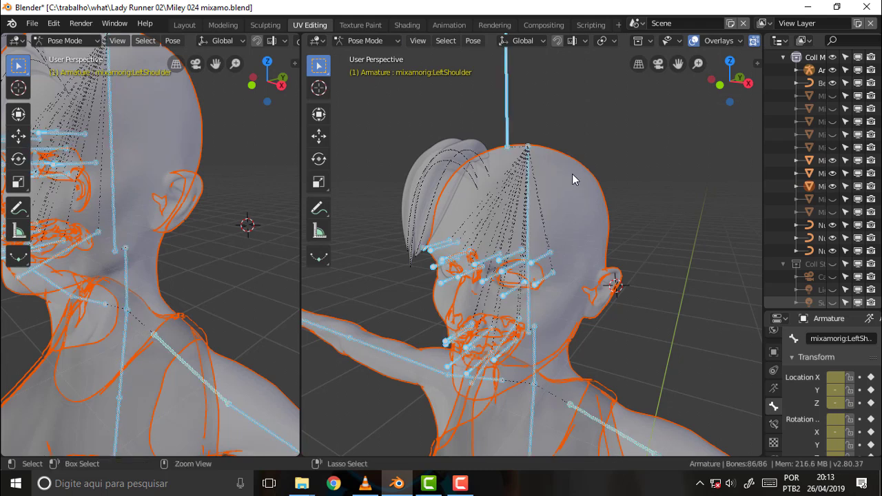
pyautogui.hotkey('ctrl', 'p')
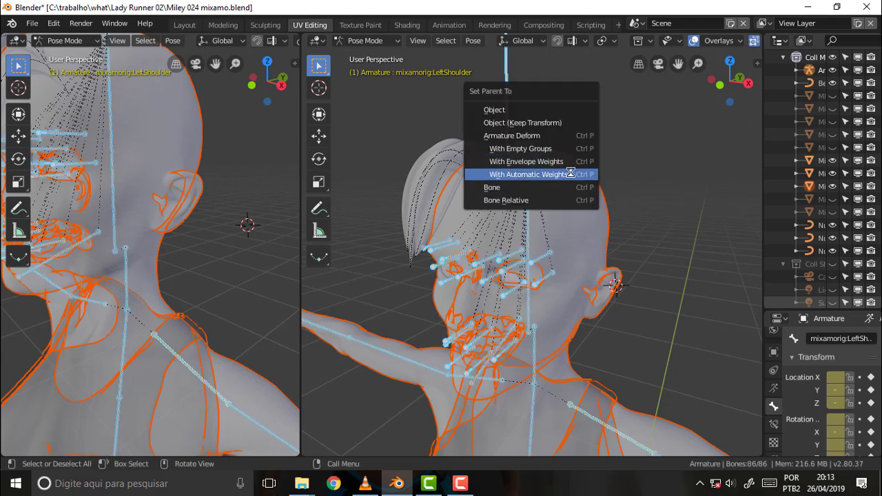
# Step: Bind the body With Automatic Weights, then zoom out and orbit to inspect down to the feet
pyautogui.click(573, 174)
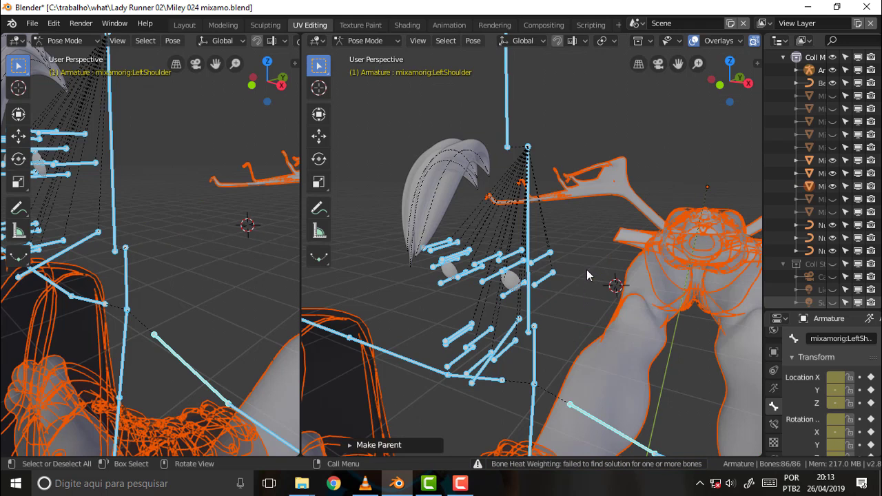
pyautogui.scroll(-2, 602, 275)
pyautogui.scroll(-2, 626, 291)
pyautogui.scroll(-2, 627, 296)
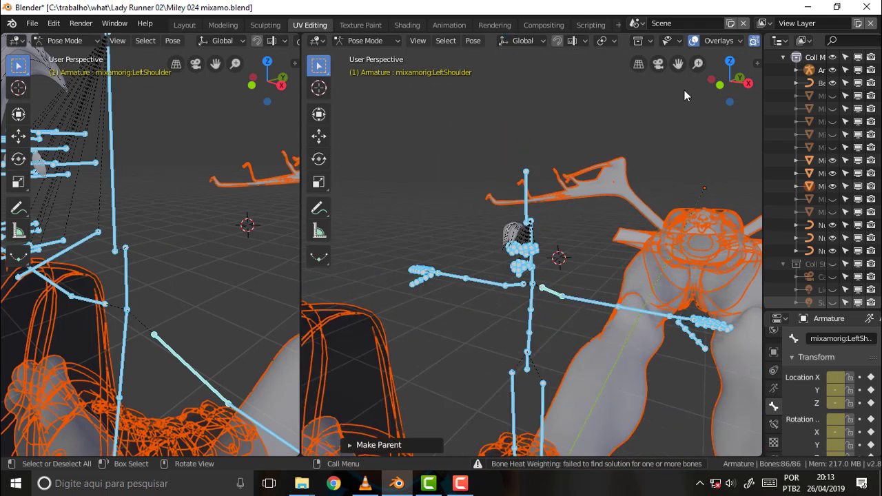
pyautogui.moveTo(678, 63); pyautogui.dragTo(555, 36)
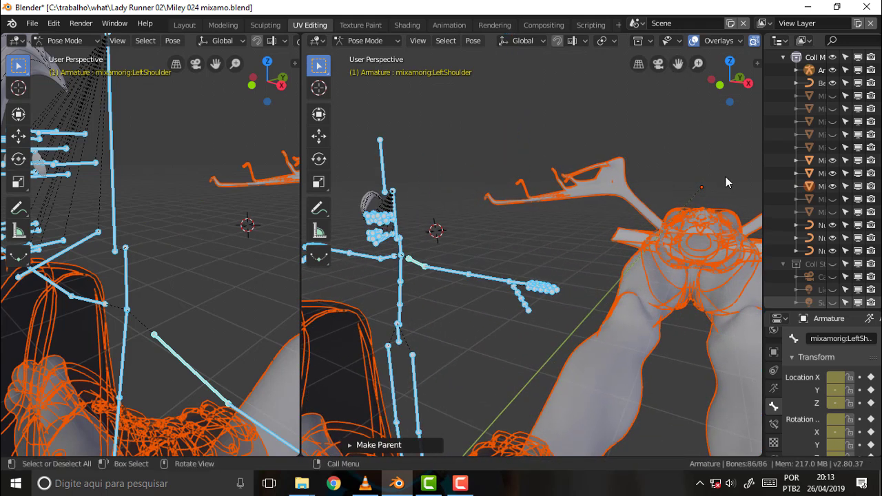
pyautogui.scroll(-4, 688, 207)
pyautogui.scroll(-3, 665, 231)
pyautogui.scroll(-3, 665, 234)
pyautogui.scroll(3, 666, 234)
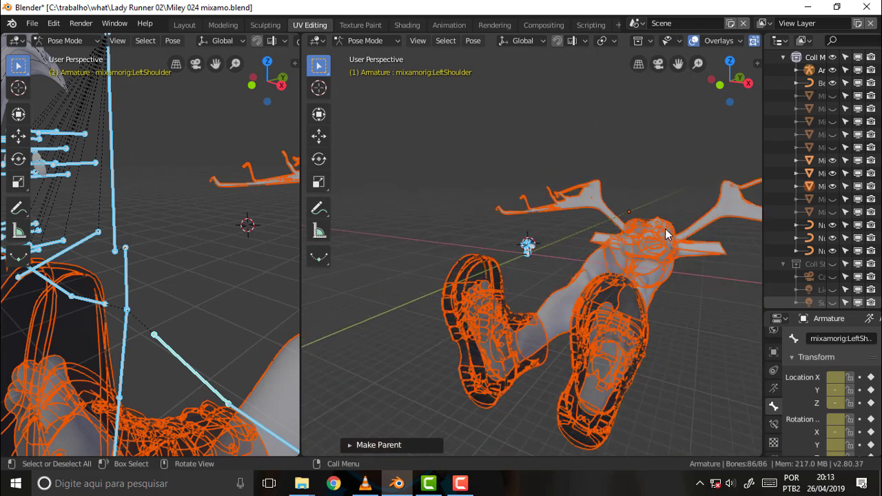
pyautogui.moveTo(665, 232)
pyautogui.mouseDown(button='middle')
pyautogui.moveTo(611, 157)
pyautogui.moveTo(399, 186)
pyautogui.moveTo(761, 189)
pyautogui.moveTo(644, 196)
pyautogui.moveTo(622, 185)
pyautogui.moveTo(634, 186)
pyautogui.mouseUp(button='middle')
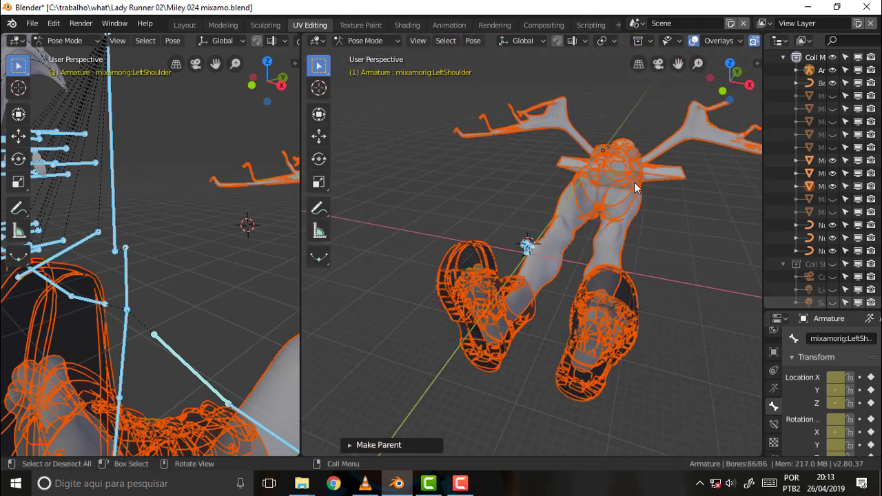
pyautogui.click(32, 24)
pyautogui.moveTo(63, 64)
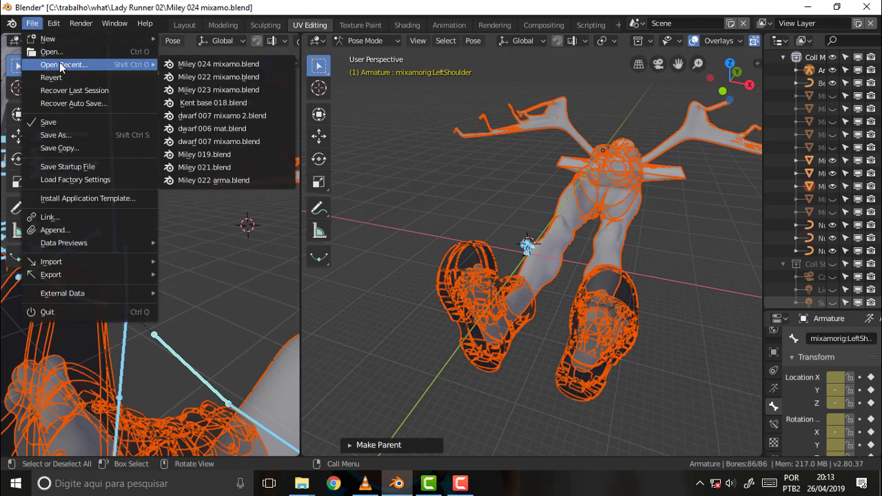
# Step: Reload Miley 024 mixamo.blend, deselect the face bones and return the armature to Object Mode
pyautogui.click(215, 64)
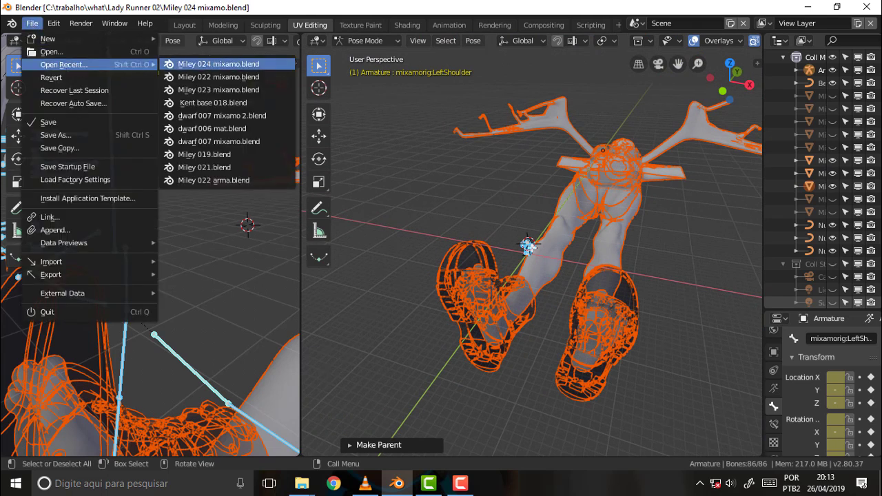
pyautogui.moveTo(581, 205)
pyautogui.mouseDown(button='middle')
pyautogui.moveTo(633, 203)
pyautogui.moveTo(638, 220)
pyautogui.mouseUp(button='middle')
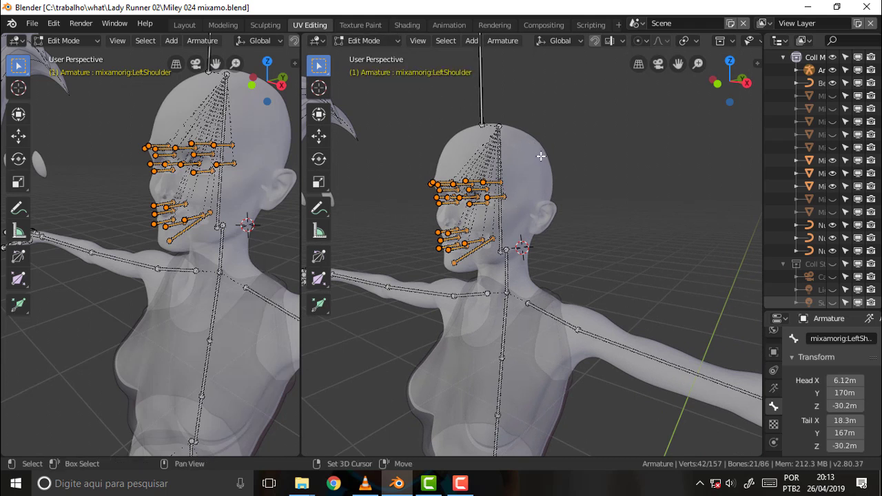
pyautogui.click(541, 160)
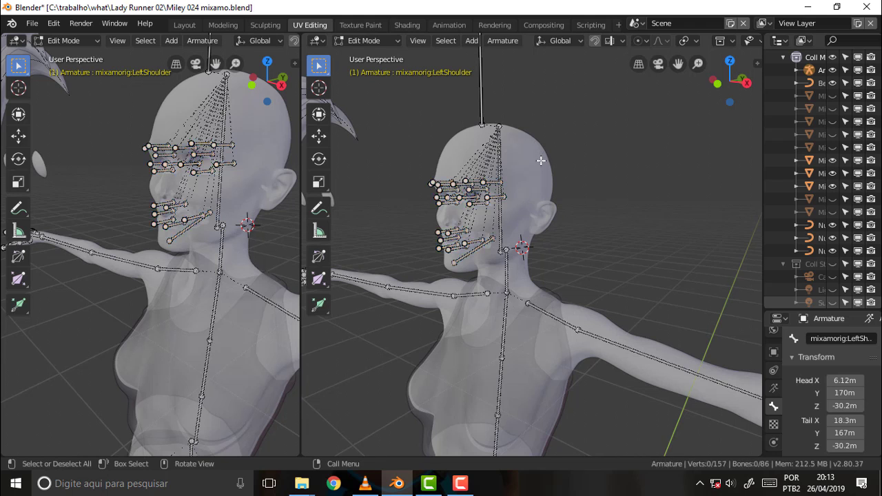
pyautogui.click(370, 41)
pyautogui.click(363, 57)
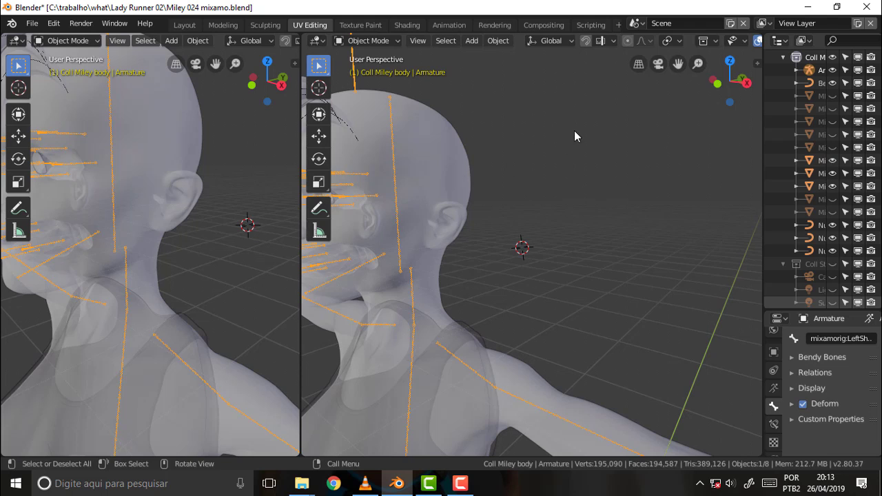
pyautogui.moveTo(678, 63); pyautogui.dragTo(861, 65)
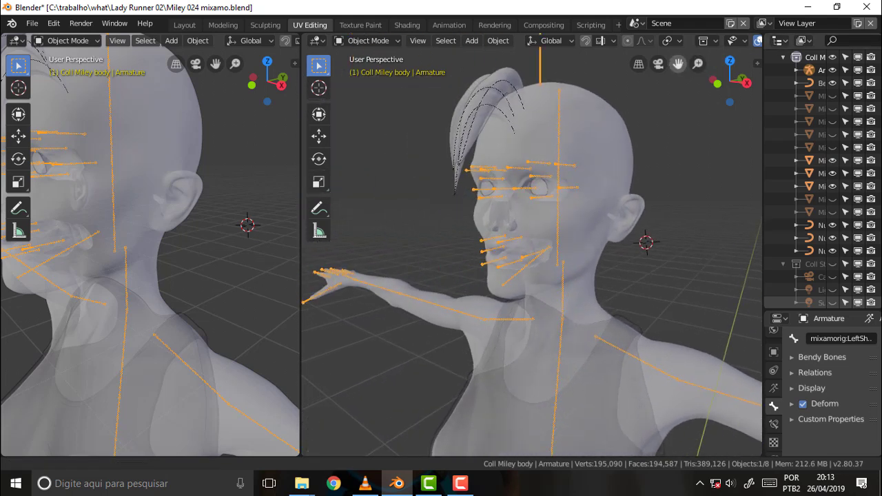
# Step: Select the body mesh, add the armature as active, and switch to Pose Mode
pyautogui.moveTo(678, 64); pyautogui.dragTo(658, 64)
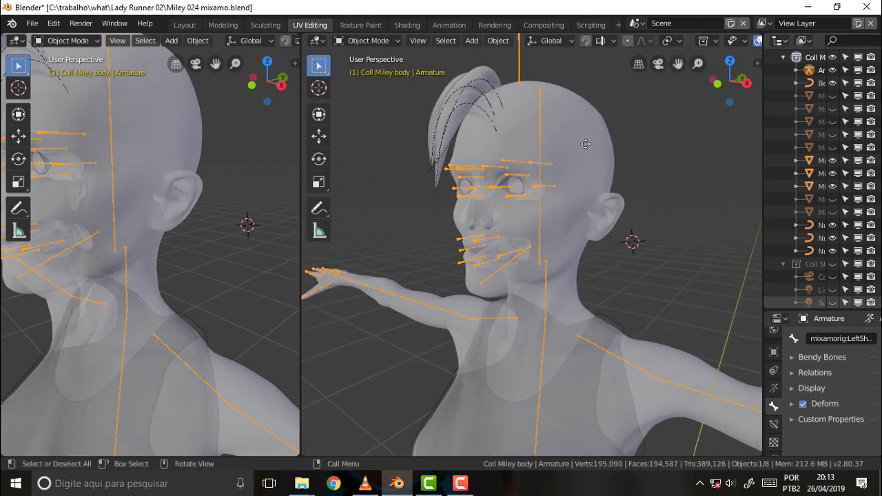
pyautogui.click(586, 144)
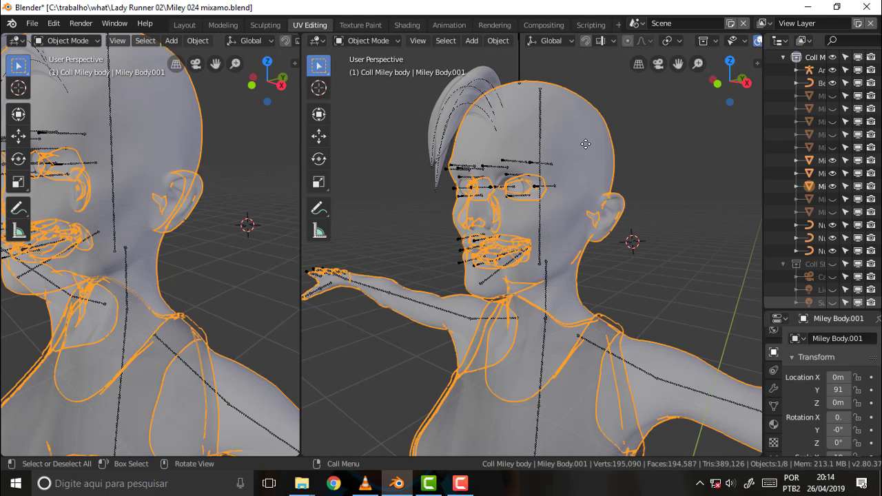
pyautogui.moveTo(242, 132)
pyautogui.mouseDown(button='middle')
pyautogui.moveTo(194, 117)
pyautogui.moveTo(203, 113)
pyautogui.mouseUp(button='middle')
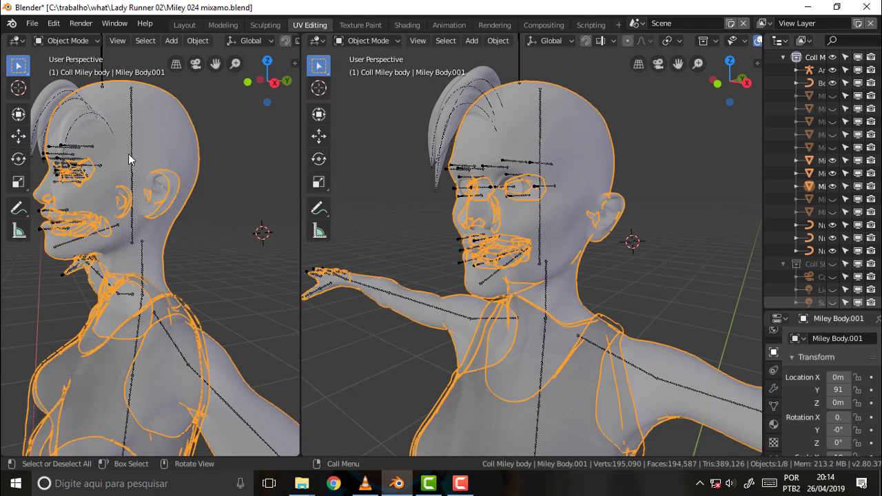
pyautogui.keyDown('shift'); pyautogui.click(103, 60); pyautogui.keyUp('shift')
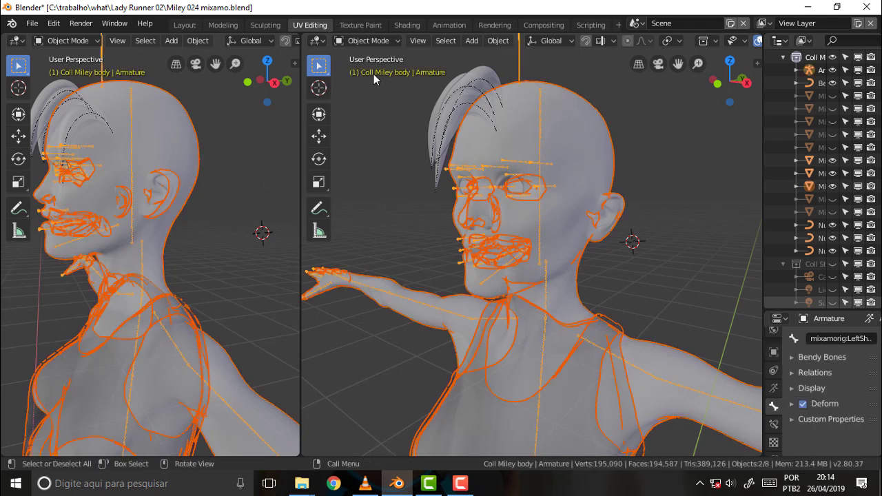
pyautogui.click(367, 42)
pyautogui.click(369, 85)
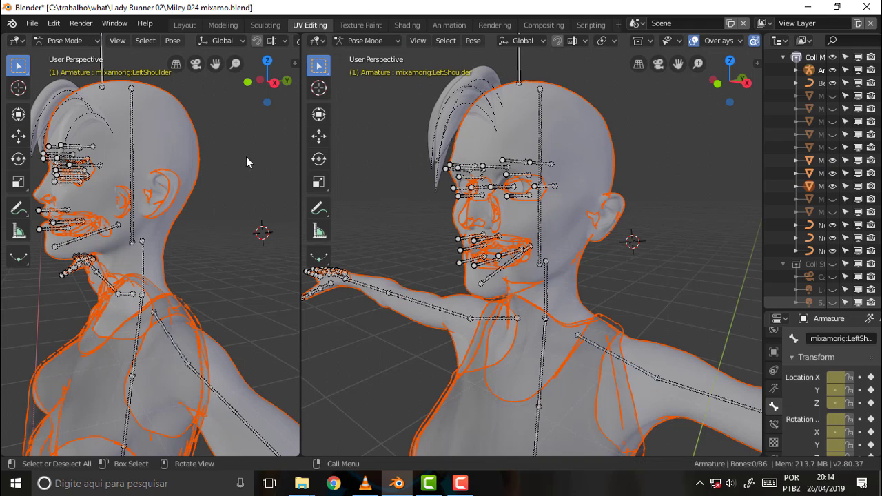
# Step: Box-select the face, eye and lip bones in the left view
pyautogui.hotkey('alt', 'z')
pyautogui.hotkey('alt', 'z')
pyautogui.hotkey('alt', 'z')
pyautogui.moveTo(229, 138); pyautogui.dragTo(222, 136, button='middle')
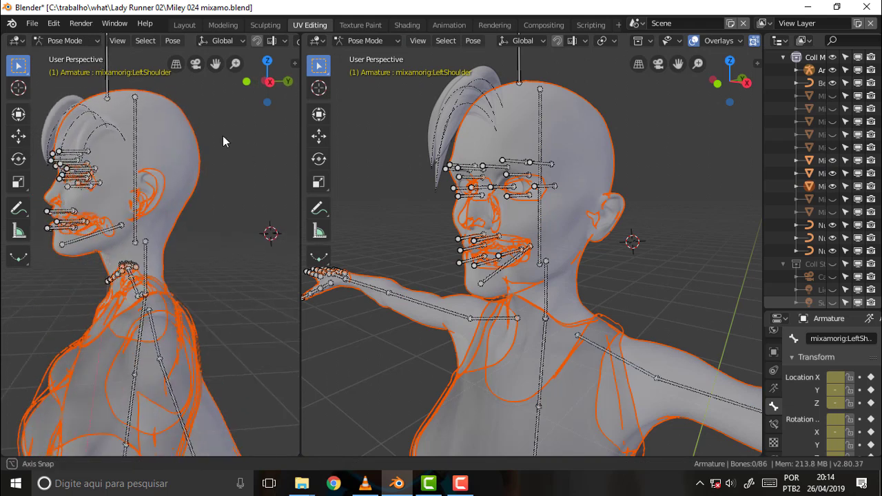
pyautogui.hotkey('alt', 'z')
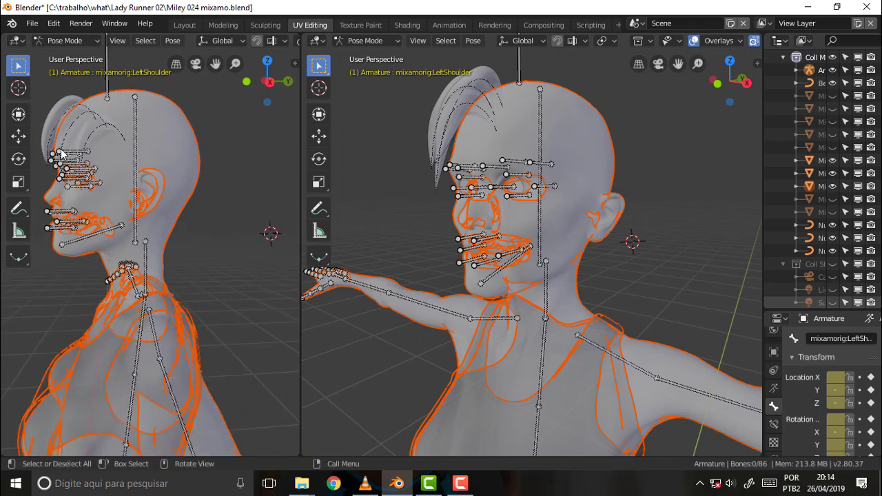
pyautogui.press('b')
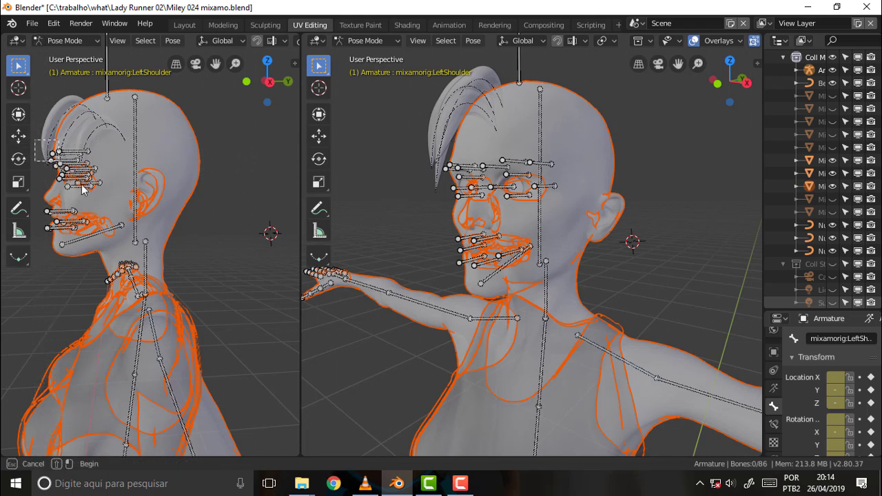
pyautogui.moveTo(35, 140); pyautogui.dragTo(128, 257)
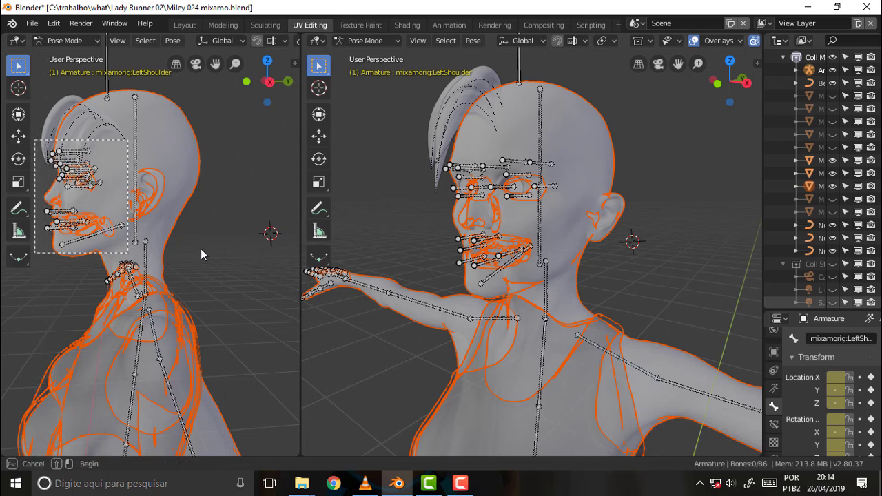
pyautogui.moveTo(200, 254); pyautogui.dragTo(210, 254)
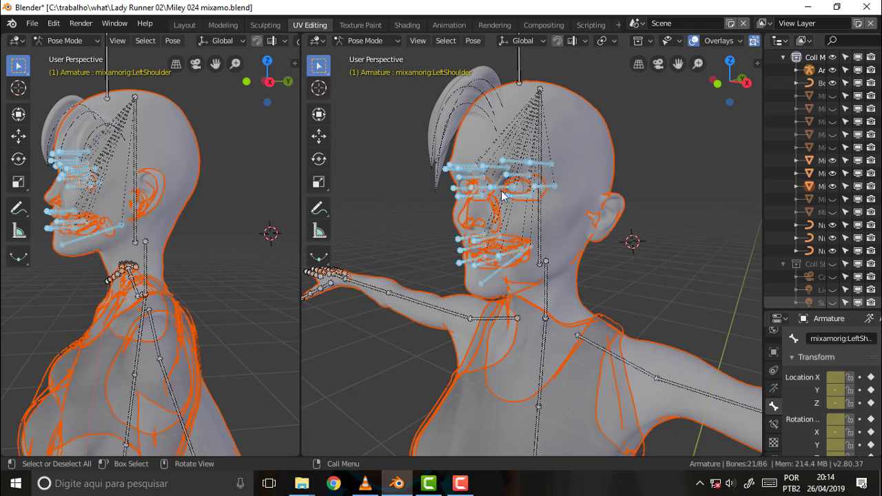
# Step: Parent the body to the selected bones With Automatic Weights
pyautogui.press('ctrl')
pyautogui.hotkey('ctrl', 'p')
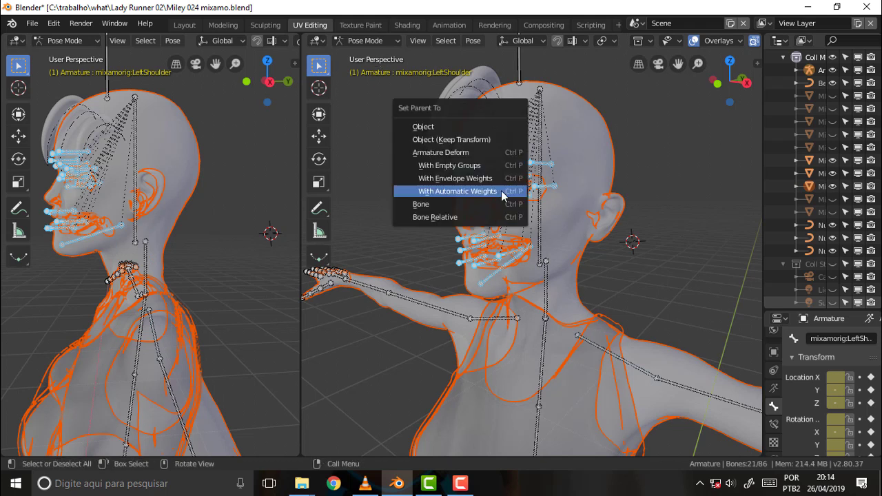
pyautogui.click(485, 193)
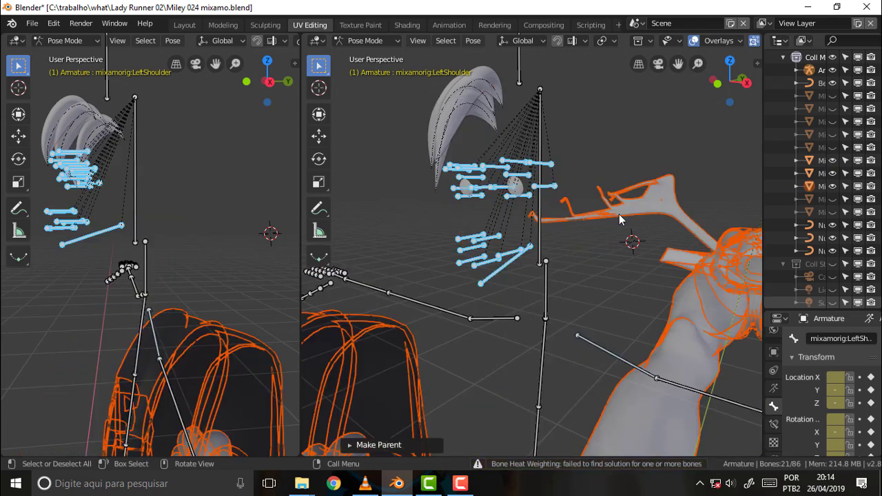
# Step: Reopen Miley 024 mixamo.blend and deselect all bones
pyautogui.click(32, 24)
pyautogui.moveTo(64, 64)
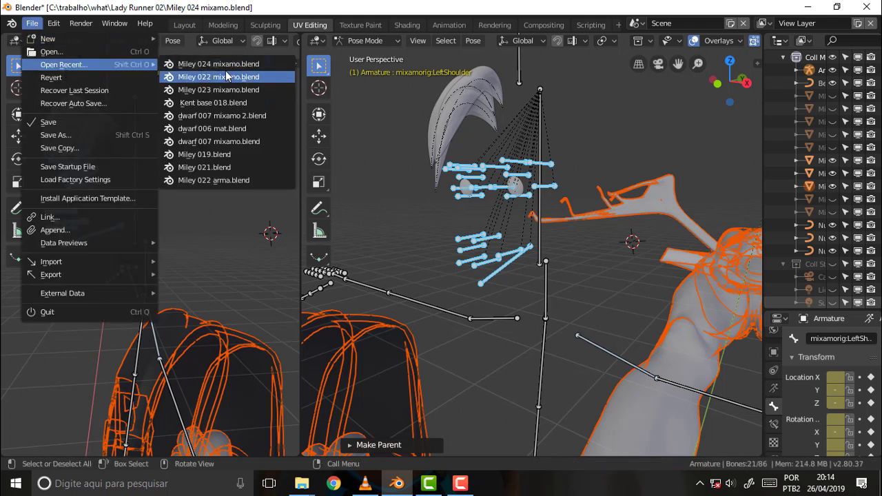
pyautogui.click(222, 64)
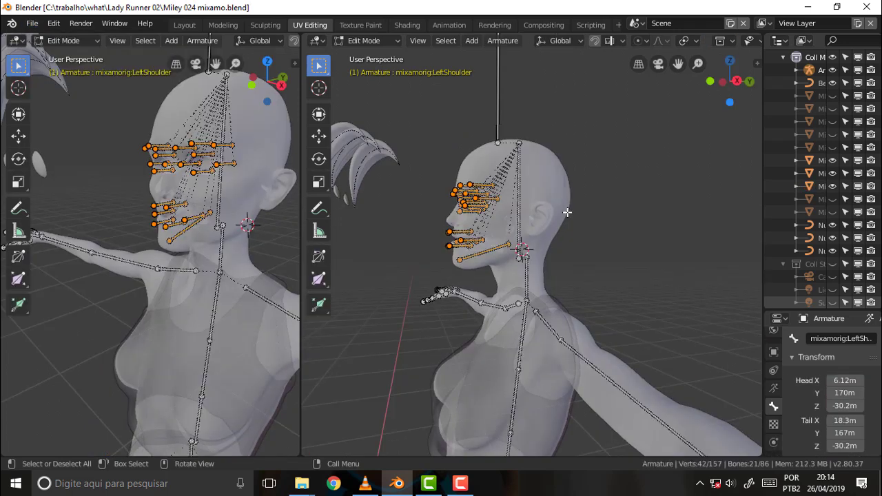
pyautogui.moveTo(566, 213)
pyautogui.mouseDown(button='middle')
pyautogui.moveTo(640, 217)
pyautogui.moveTo(626, 236)
pyautogui.moveTo(557, 228)
pyautogui.moveTo(637, 217)
pyautogui.mouseUp(button='middle')
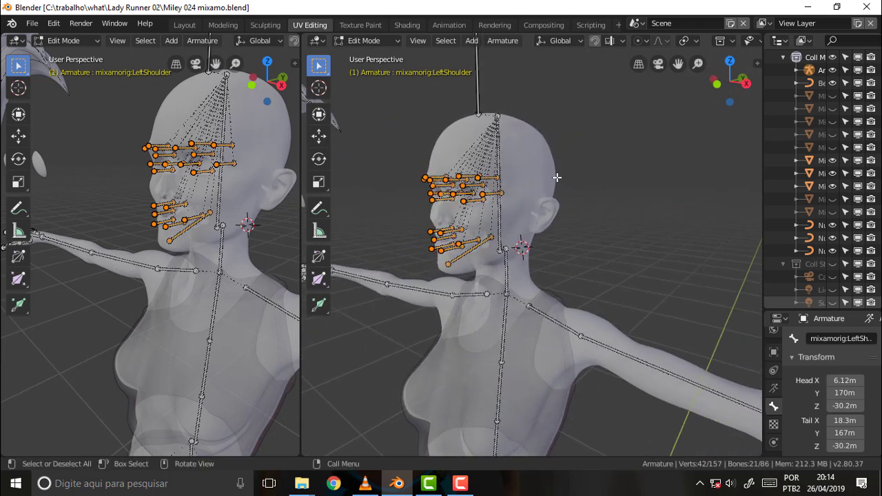
pyautogui.click(537, 166)
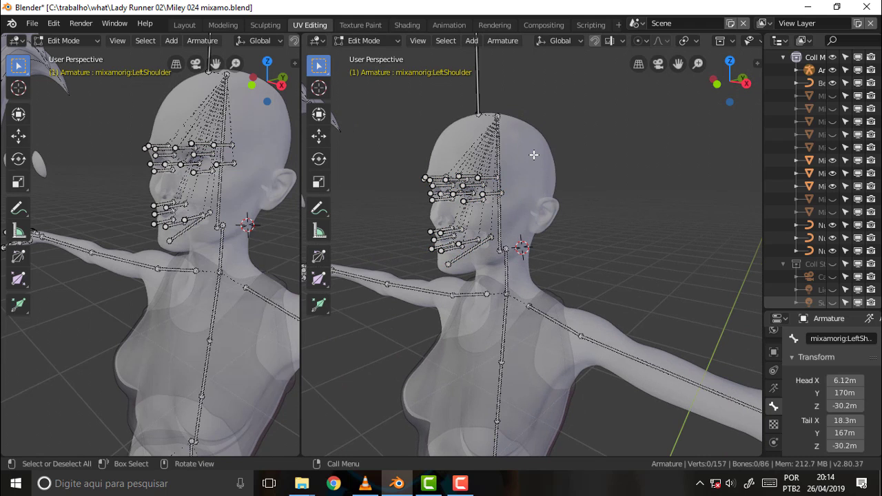
pyautogui.click(364, 41)
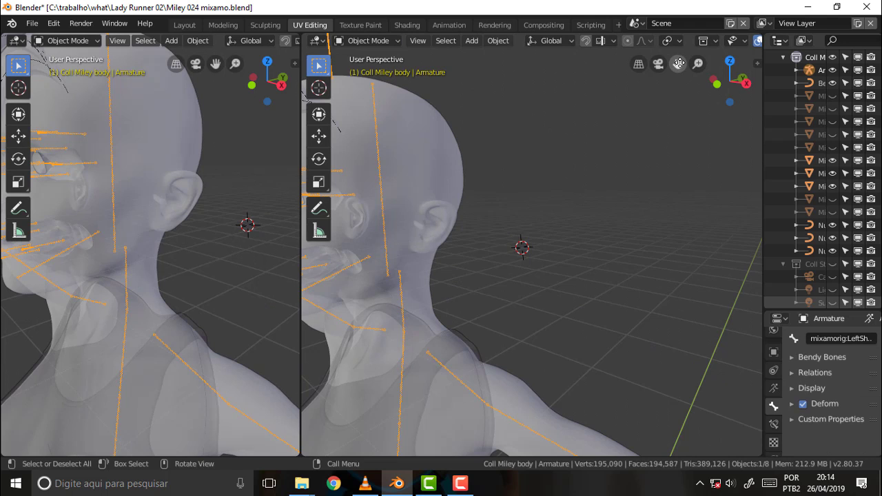
# Step: Select the body mesh, add the armature as active, and enter Pose Mode
pyautogui.moveTo(678, 63); pyautogui.dragTo(744, 65)
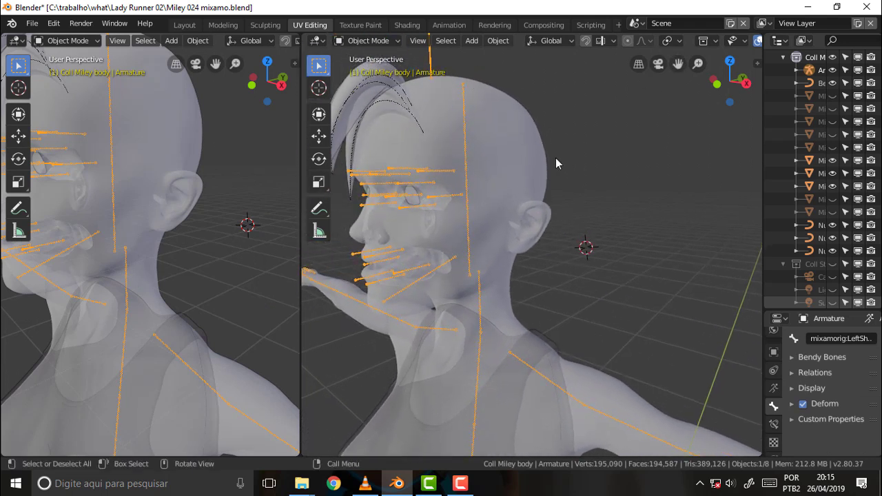
pyautogui.click(526, 163)
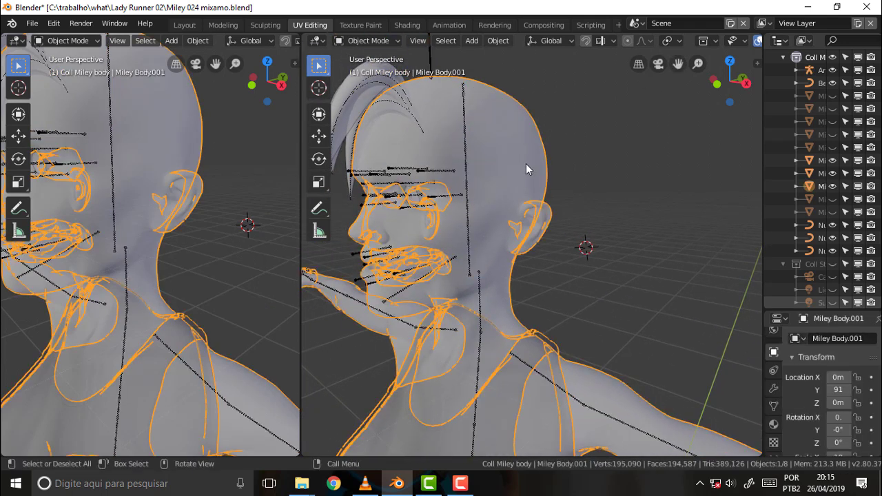
pyautogui.keyDown('shift'); pyautogui.click(429, 53); pyautogui.keyUp('shift')
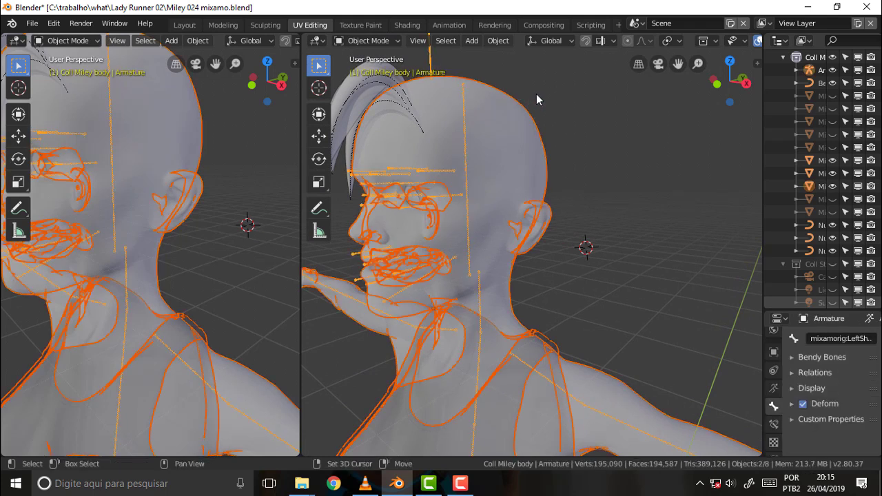
pyautogui.click(368, 43)
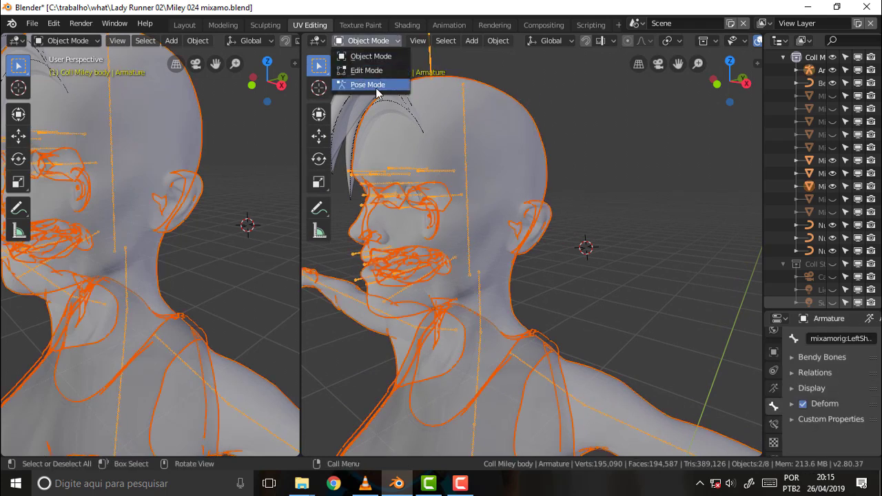
pyautogui.click(375, 86)
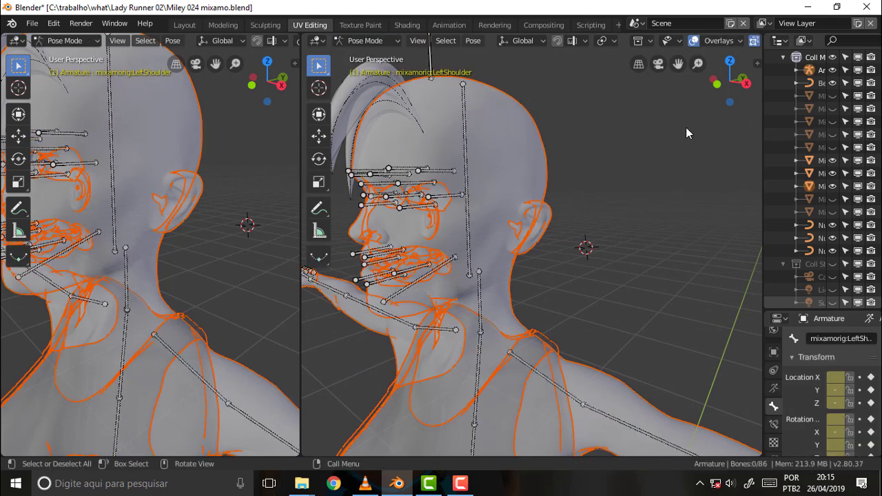
# Step: Zoom the left view out to the full figure in right-side orthographic view (numpad 3)
pyautogui.scroll(-1, 685, 126)
pyautogui.scroll(-1, 686, 127)
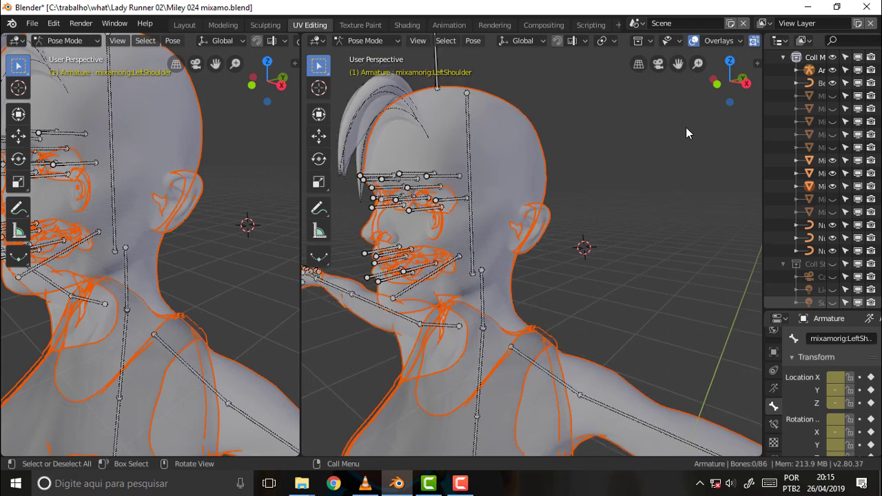
pyautogui.scroll(-1, 686, 127)
pyautogui.scroll(-1, 685, 127)
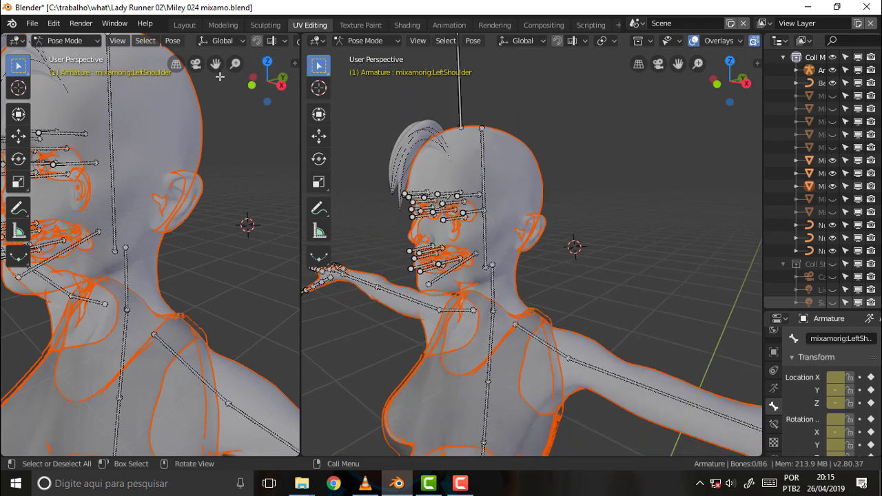
pyautogui.scroll(-2, 221, 77)
pyautogui.scroll(-2, 220, 77)
pyautogui.moveTo(235, 64)
pyautogui.mouseDown()
pyautogui.moveTo(277, 215)
pyautogui.moveTo(266, 199)
pyautogui.mouseUp()
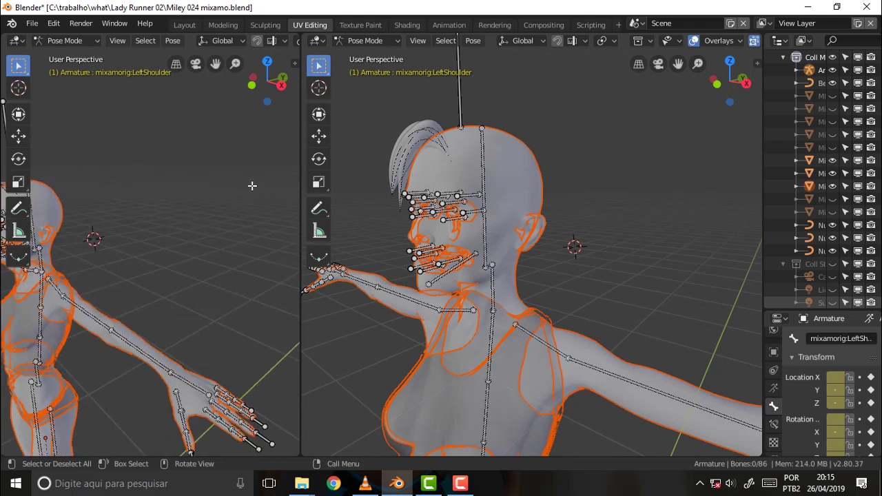
pyautogui.press('KP_3')
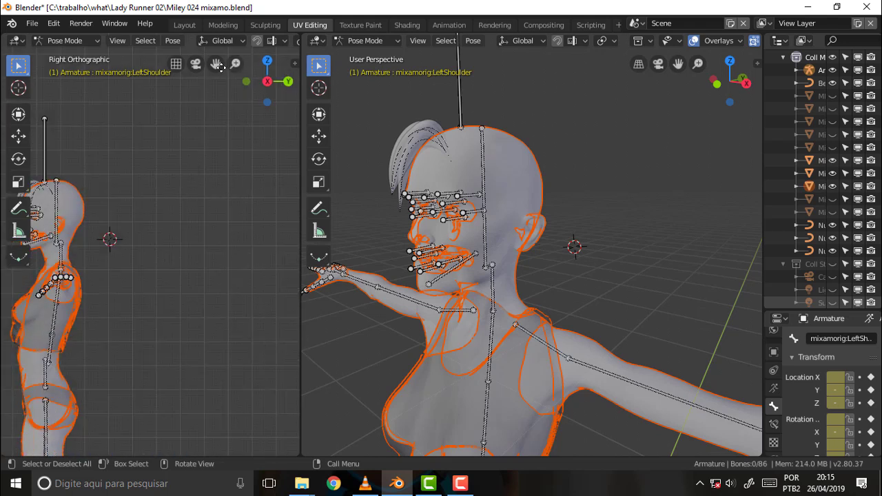
pyautogui.moveTo(216, 64); pyautogui.dragTo(303, 90)
# Step: Box-select the facial bones on the head and bring up the parenting options
pyautogui.scroll(2, 193, 89)
pyautogui.scroll(2, 177, 183)
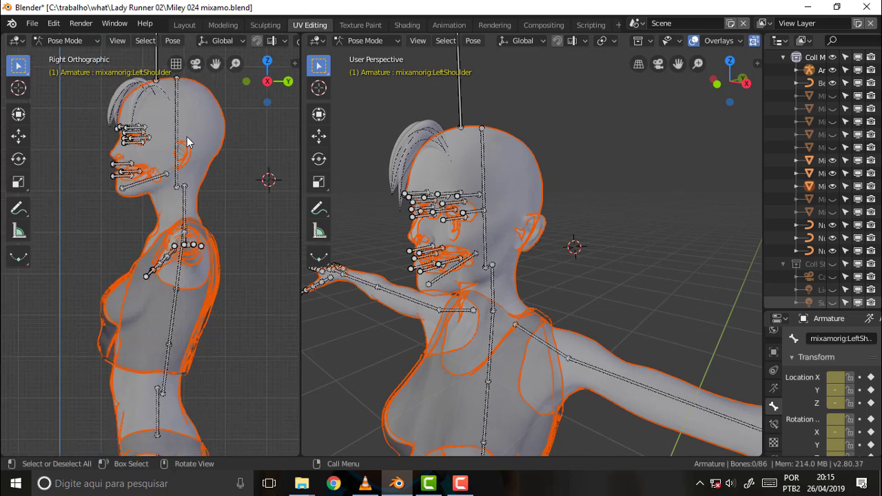
pyautogui.press('b')
pyautogui.moveTo(94, 108); pyautogui.dragTo(168, 200)
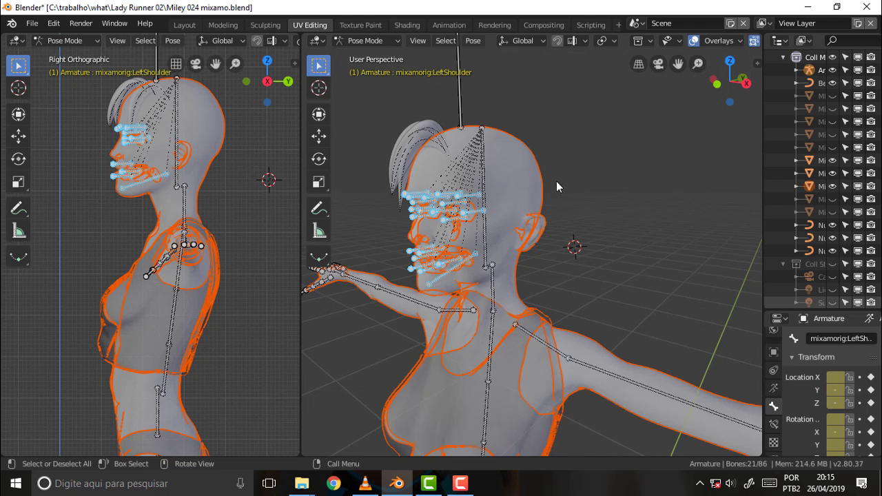
pyautogui.hotkey('ctrl', 'p')
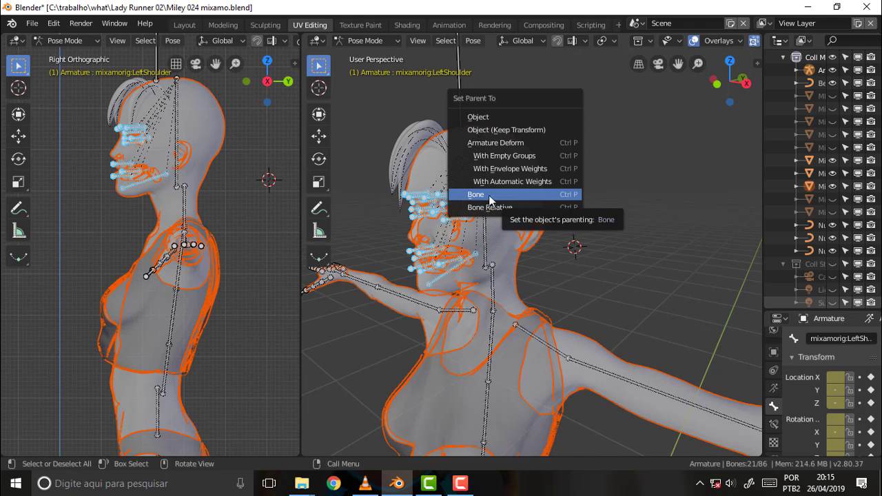
# Step: Parent the mesh to the active bone and zoom out to see the displaced boots
pyautogui.press('Return')
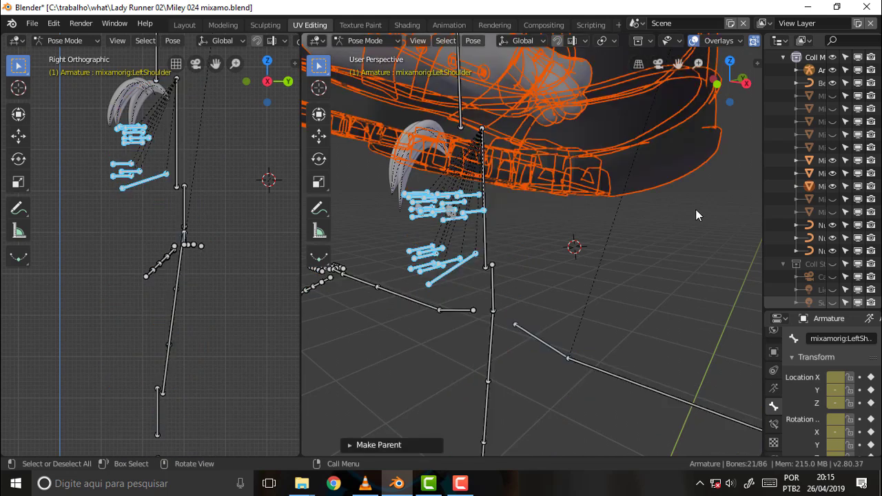
pyautogui.scroll(-5, 733, 231)
pyautogui.scroll(-2, 732, 230)
pyautogui.scroll(-2, 729, 228)
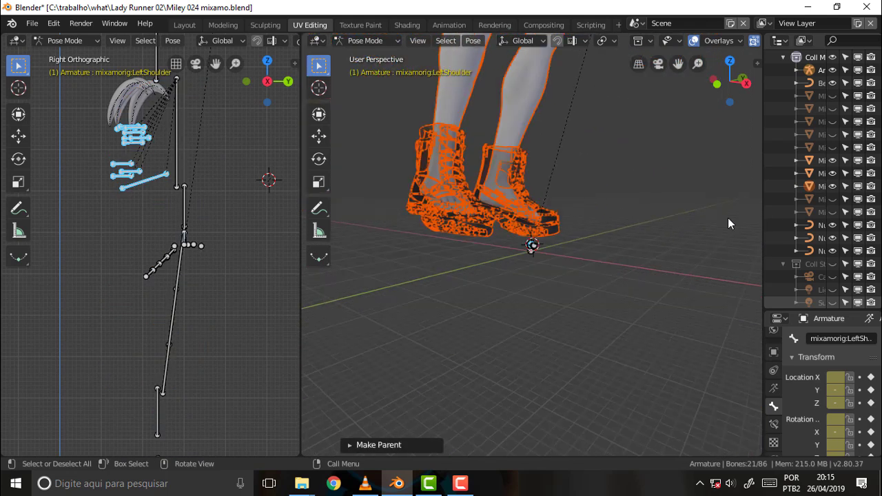
pyautogui.scroll(-2, 728, 218)
pyautogui.scroll(-2, 723, 214)
# Step: Zoom back in and undo the parenting that displaced the body mesh
pyautogui.scroll(4, 724, 209)
pyautogui.scroll(2, 724, 209)
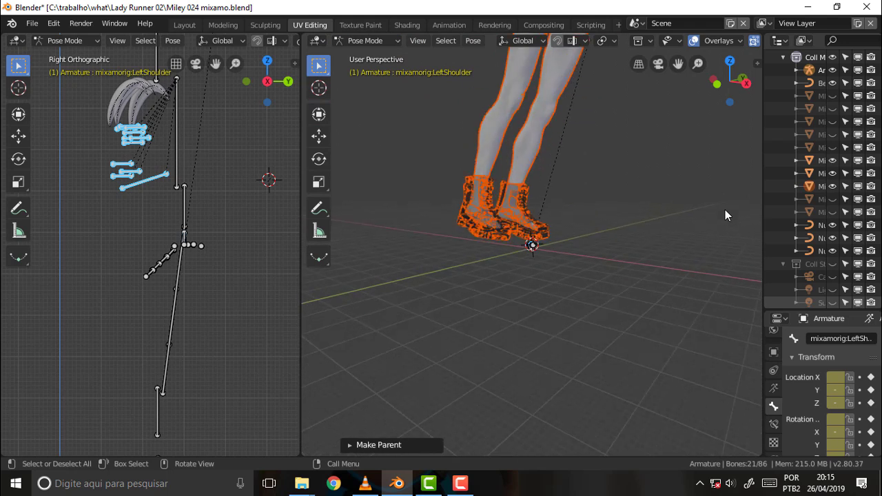
pyautogui.scroll(2, 724, 209)
pyautogui.scroll(2, 716, 205)
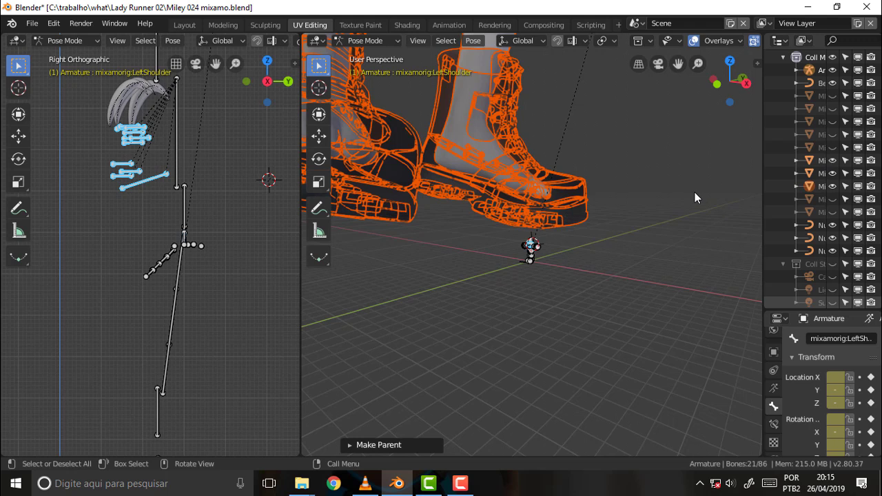
pyautogui.scroll(-3, 707, 166)
pyautogui.scroll(2, 692, 165)
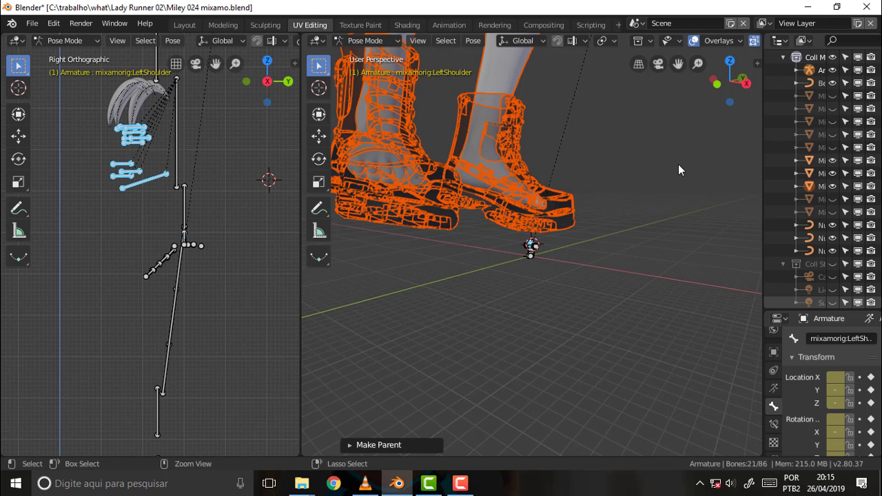
pyautogui.hotkey('alt', 's')
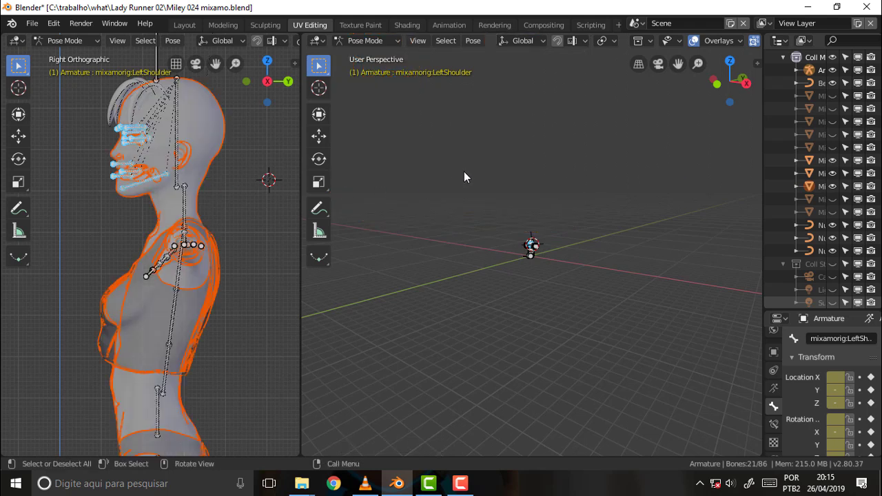
pyautogui.hotkey('ctrl', 'p')
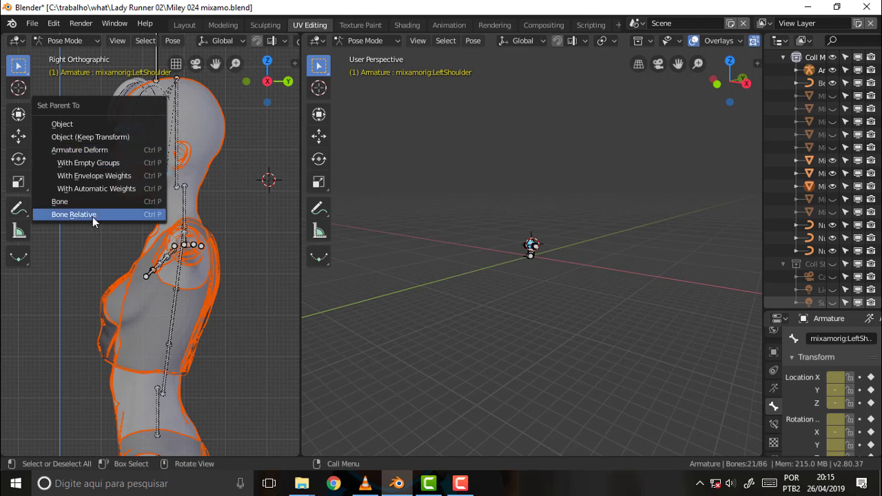
pyautogui.click(75, 215)
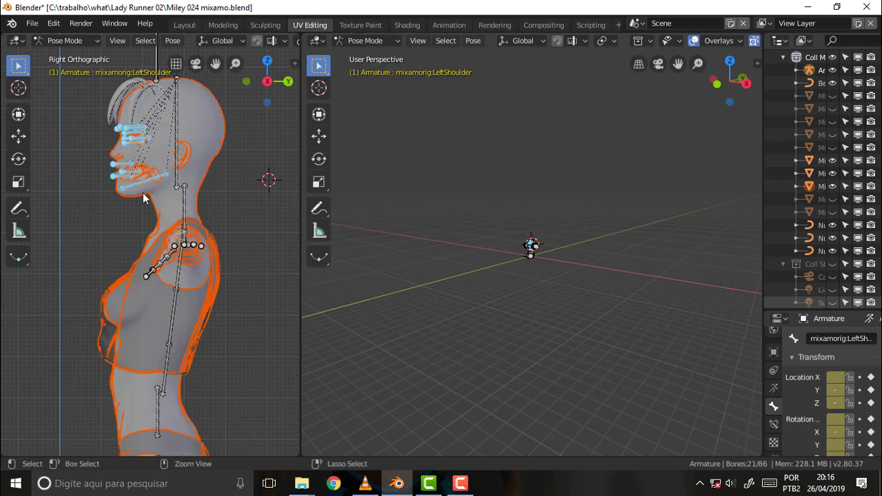
pyautogui.hotkey('ctrl', 'p')
pyautogui.click(102, 131)
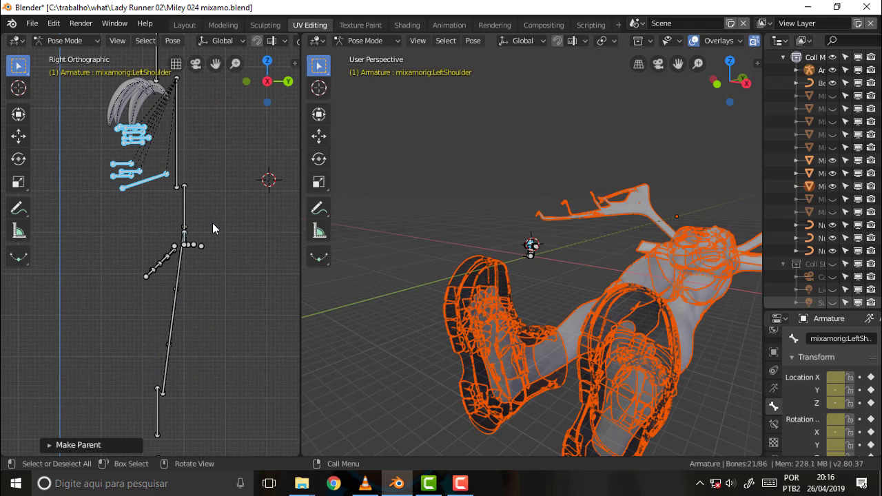
pyautogui.hotkey('ctrl', 'z')
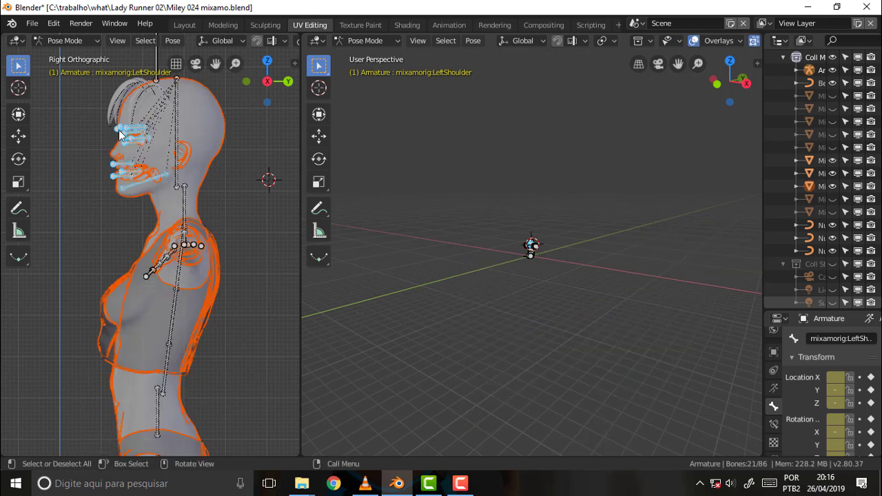
# Step: Parent the selection to the armature with Object (Keep Transform)
pyautogui.hotkey('ctrl', 'p')
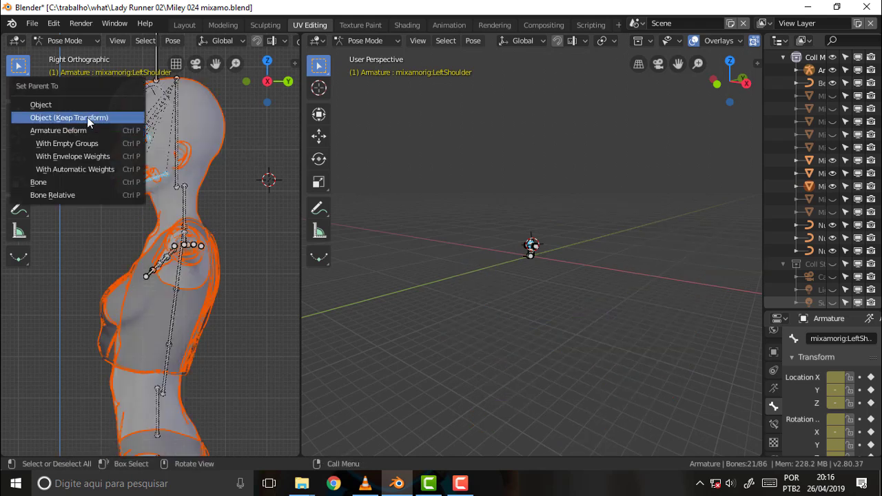
pyautogui.press('Return')
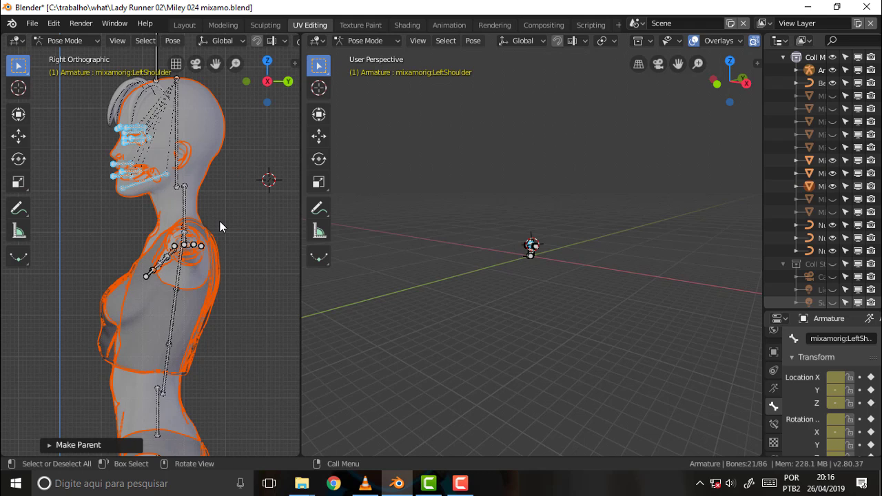
pyautogui.scroll(2, 565, 224)
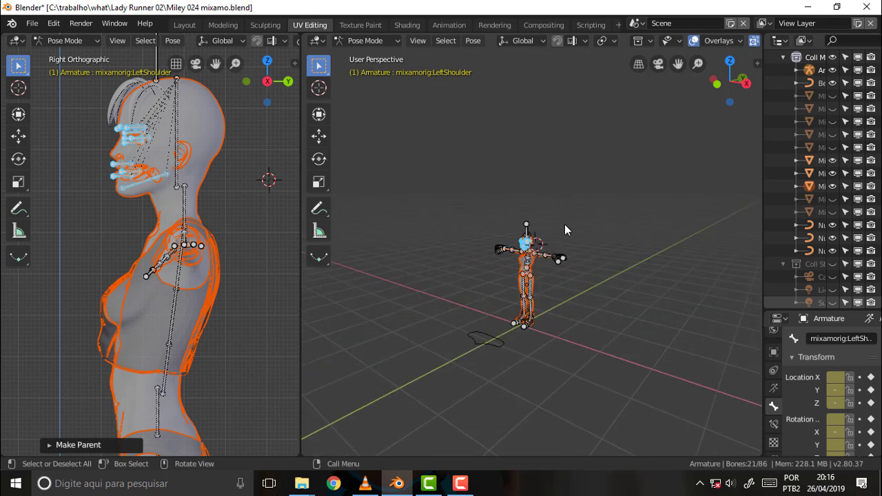
pyautogui.scroll(3, 564, 224)
pyautogui.scroll(3, 564, 224)
pyautogui.scroll(2, 564, 224)
pyautogui.moveTo(564, 224)
pyautogui.mouseDown(button='middle')
pyautogui.moveTo(669, 227)
pyautogui.moveTo(639, 227)
pyautogui.mouseUp(button='middle')
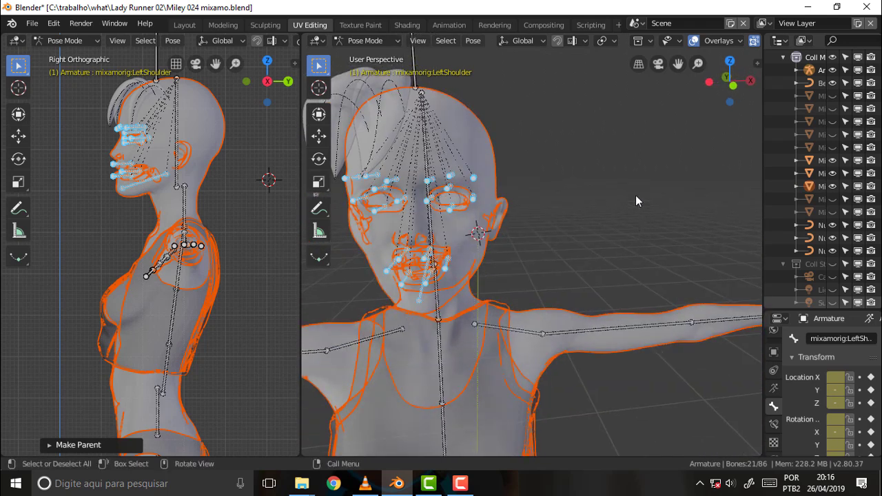
# Step: Test-move the Eyebrow 3.L bone with G, then cancel the move
pyautogui.click(363, 40)
pyautogui.click(481, 183)
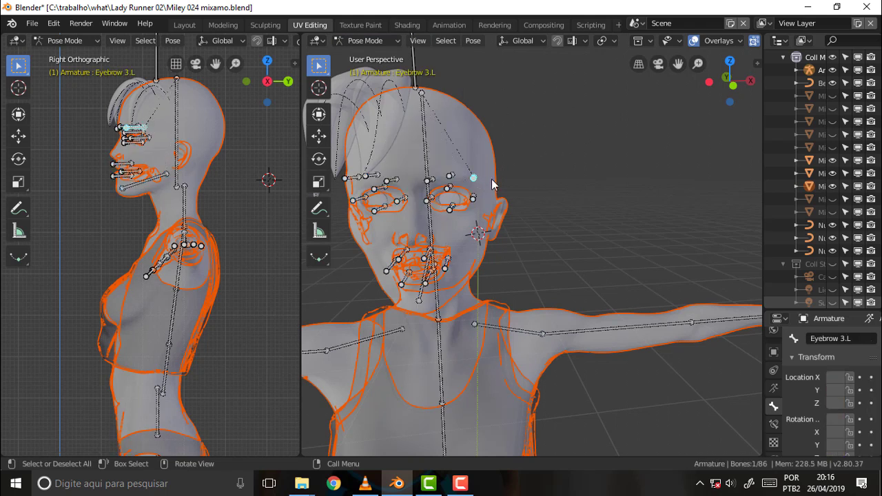
pyautogui.press('g')
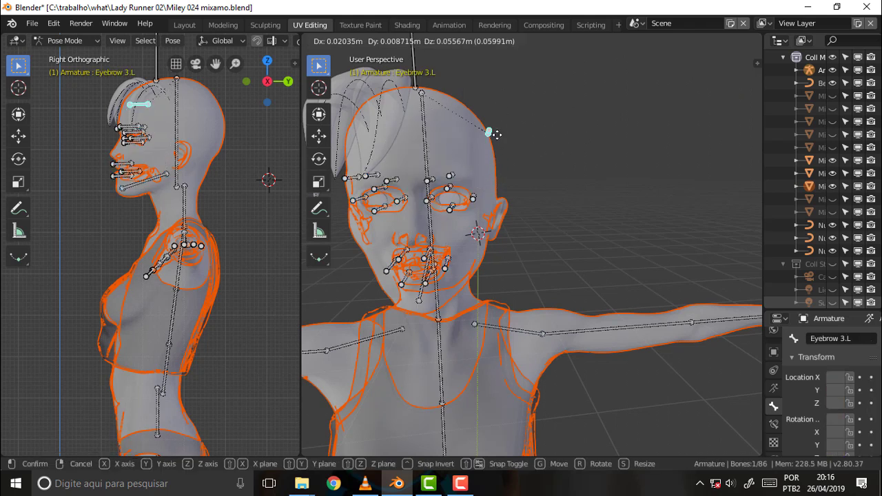
pyautogui.press('Escape')
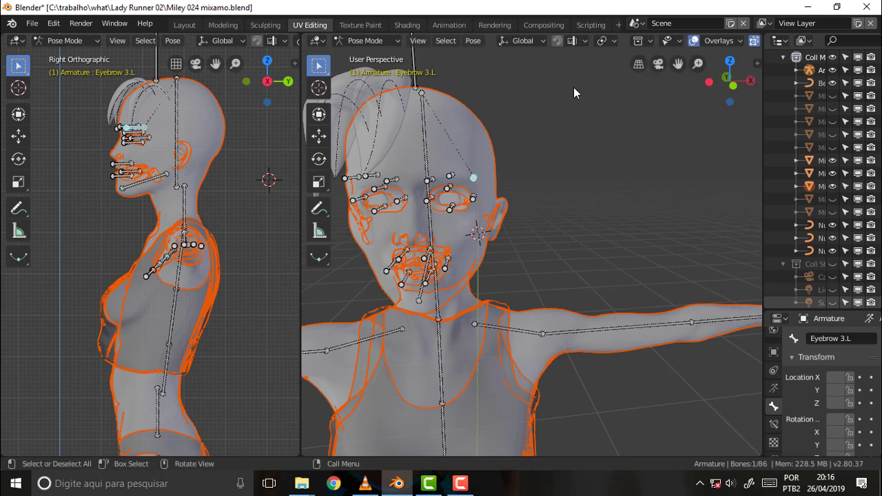
# Step: Pan and orbit around the head to check the face bones
pyautogui.moveTo(678, 64); pyautogui.dragTo(750, 54)
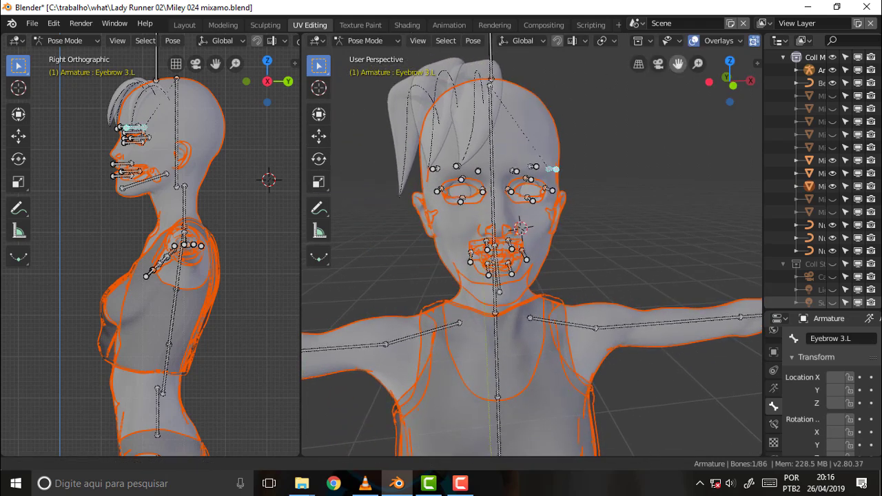
pyautogui.moveTo(639, 179)
pyautogui.mouseDown(button='middle')
pyautogui.moveTo(578, 178)
pyautogui.moveTo(644, 165)
pyautogui.moveTo(633, 165)
pyautogui.mouseUp(button='middle')
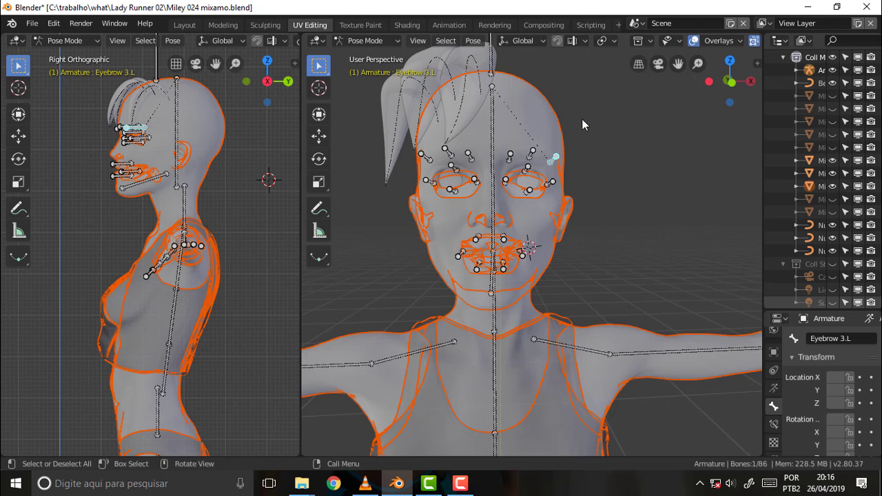
pyautogui.moveTo(582, 124)
pyautogui.mouseDown(button='middle')
pyautogui.moveTo(575, 157)
pyautogui.moveTo(516, 137)
pyautogui.moveTo(569, 186)
pyautogui.moveTo(567, 137)
pyautogui.mouseUp(button='middle')
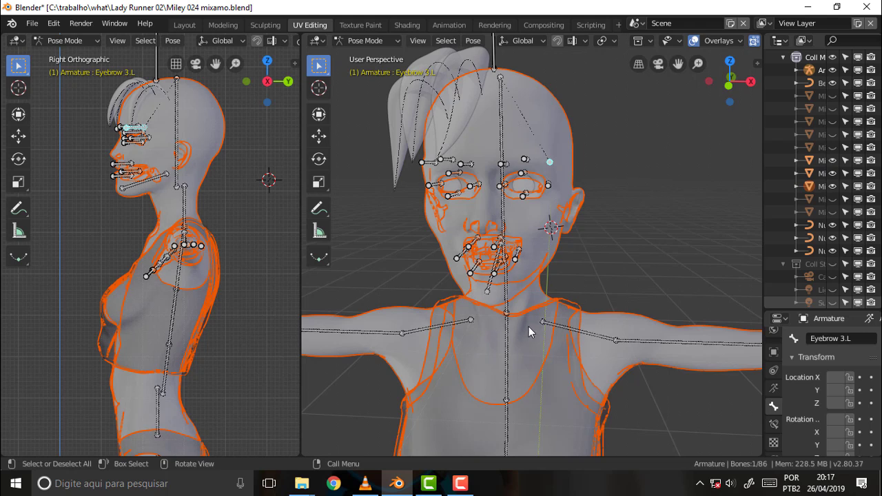
pyautogui.moveTo(585, 268)
pyautogui.mouseDown(button='middle')
pyautogui.moveTo(610, 229)
pyautogui.moveTo(653, 195)
pyautogui.moveTo(644, 191)
pyautogui.mouseUp(button='middle')
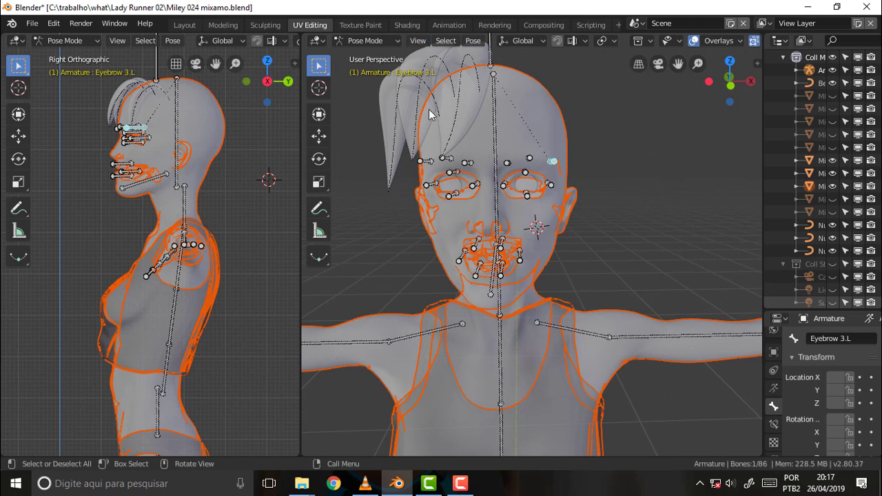
# Step: Return to Object Mode and select the body mesh Miley Body.001
pyautogui.click(536, 108)
pyautogui.click(379, 40)
pyautogui.click(369, 55)
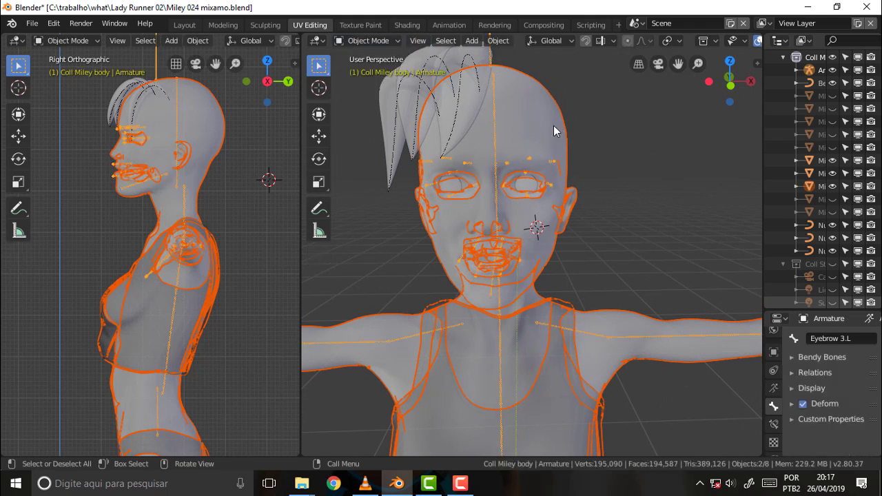
pyautogui.click(555, 130)
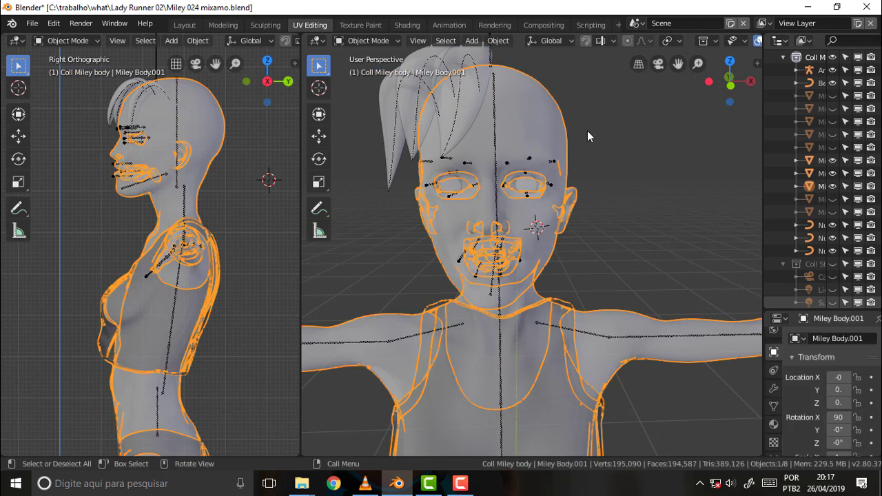
# Step: Switch Miley Body.001 to Weight Paint mode, widen the viewport and turn X-ray off
pyautogui.click(370, 40)
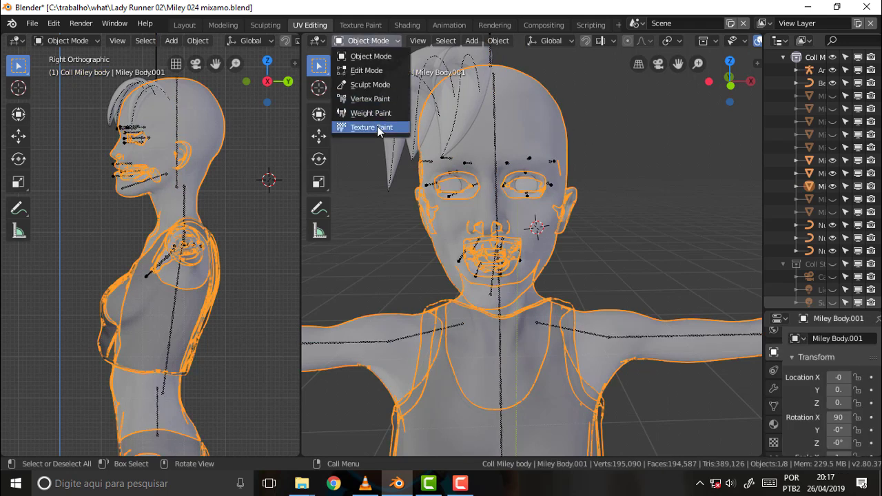
pyautogui.press('Return')
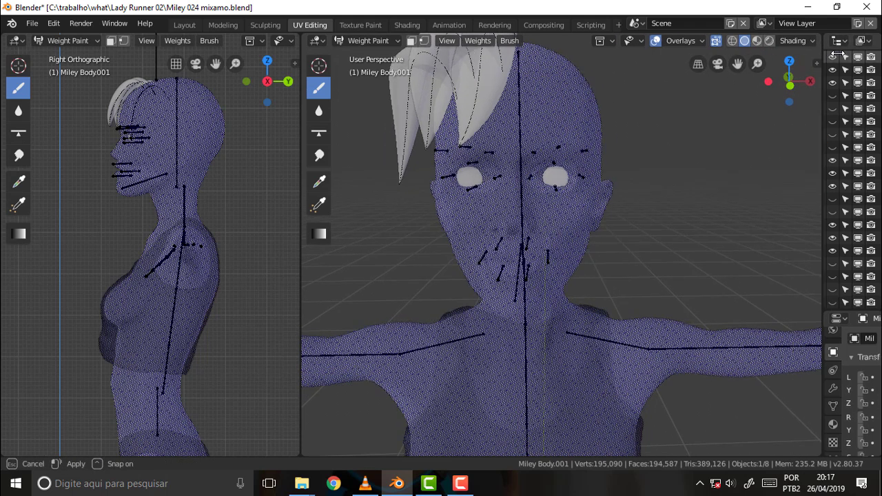
pyautogui.moveTo(762, 48); pyautogui.dragTo(830, 48)
pyautogui.click(723, 41)
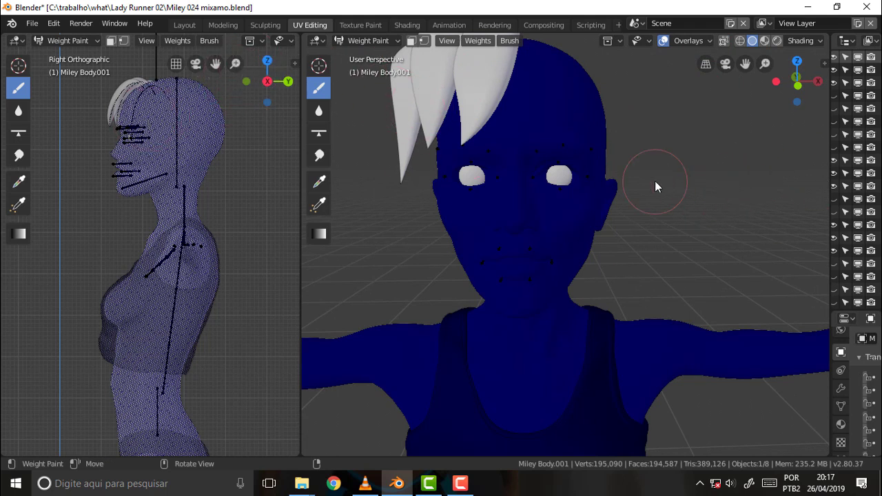
# Step: Sample the forehead's vertex groups to display the mixamorig:Head group
pyautogui.press('f')
pyautogui.click(632, 138)
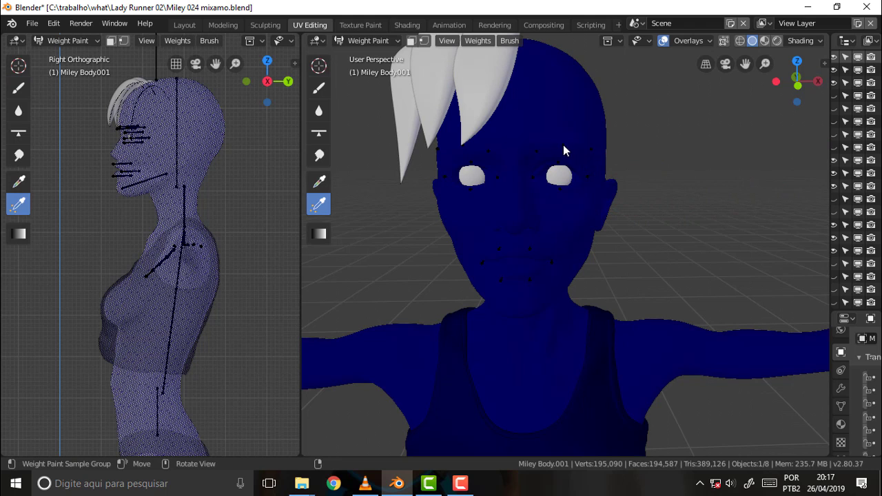
pyautogui.click(563, 146)
pyautogui.click(563, 147)
pyautogui.click(563, 146)
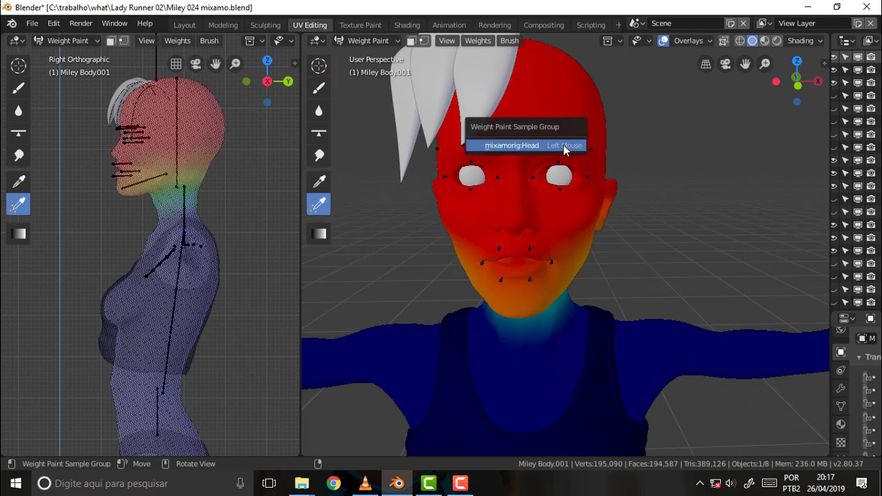
pyautogui.click(562, 146)
pyautogui.click(562, 146)
pyautogui.click(563, 146)
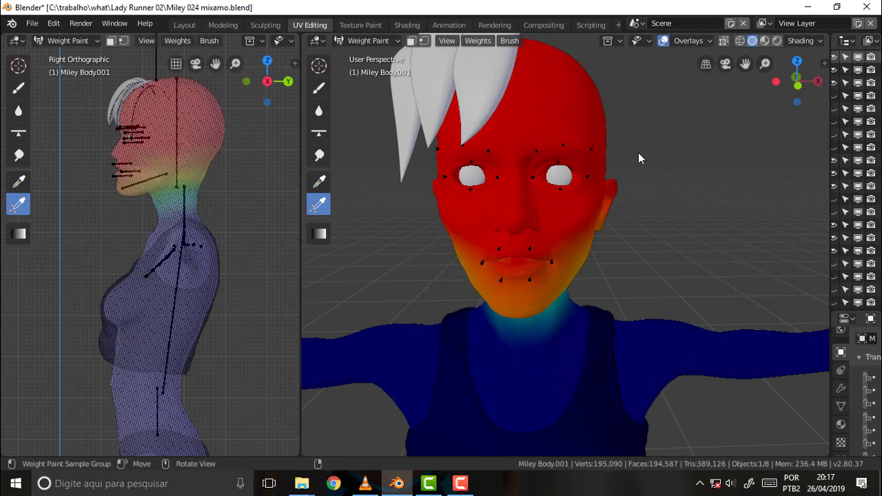
# Step: Sample vertex groups at the chin and other mesh points, keeping mixamorig:Head displayed
pyautogui.click(550, 263)
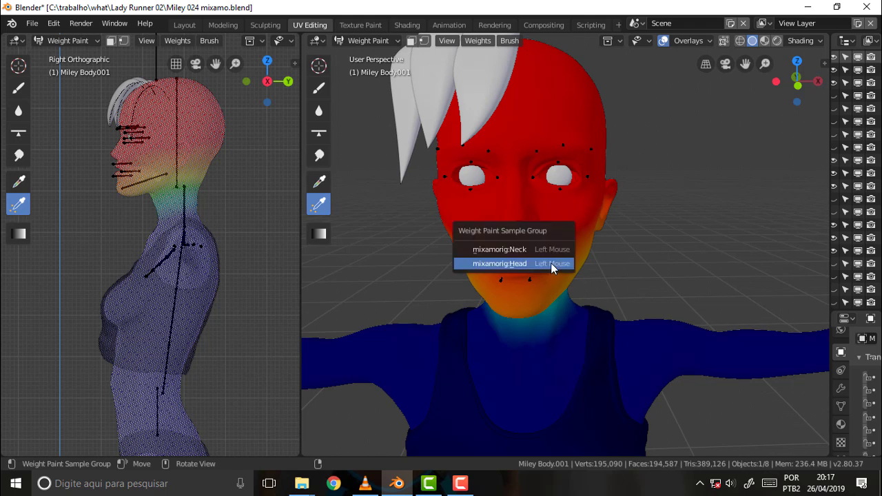
pyautogui.click(550, 263)
pyautogui.click(118, 174)
pyautogui.click(119, 176)
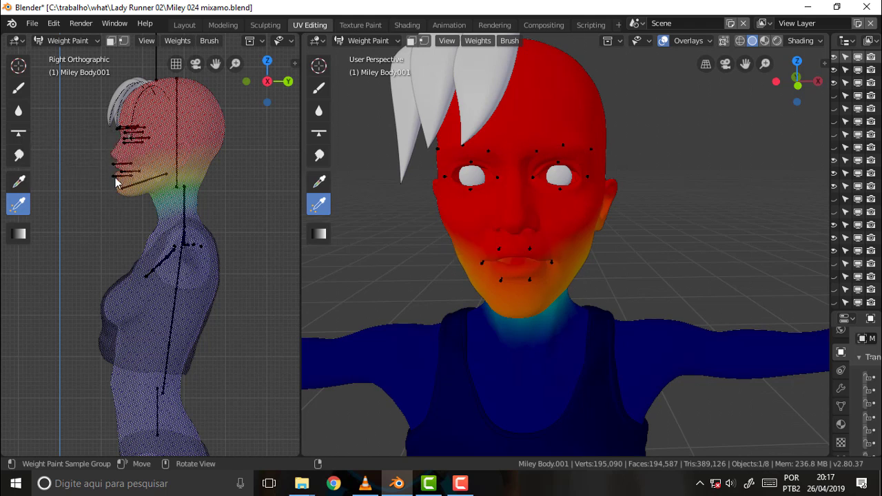
pyautogui.click(112, 175)
pyautogui.click(112, 176)
pyautogui.click(112, 175)
pyautogui.click(113, 175)
pyautogui.click(145, 182)
pyautogui.click(148, 183)
pyautogui.click(147, 184)
pyautogui.scroll(1, 222, 183)
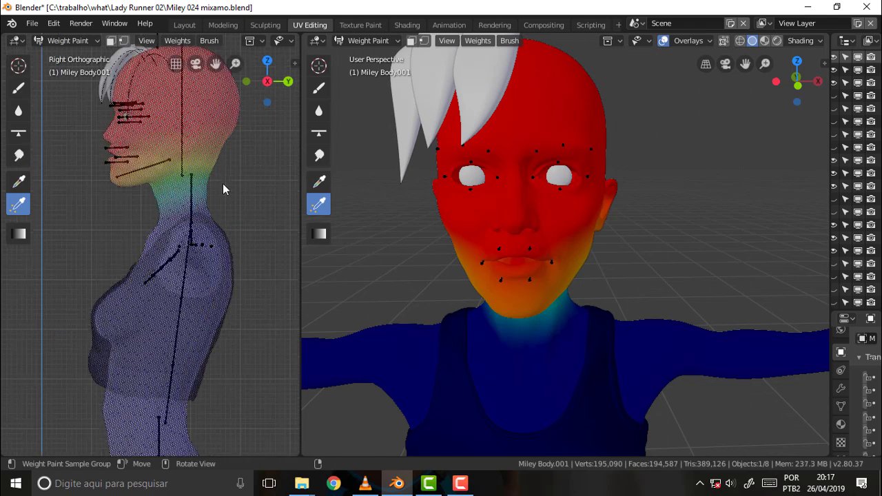
pyautogui.scroll(3, 222, 183)
# Step: Orbit around the neck sampling the face's vertex groups, then widen the outliner
pyautogui.moveTo(222, 183)
pyautogui.mouseDown(button='middle')
pyautogui.moveTo(133, 197)
pyautogui.moveTo(197, 144)
pyautogui.mouseUp(button='middle')
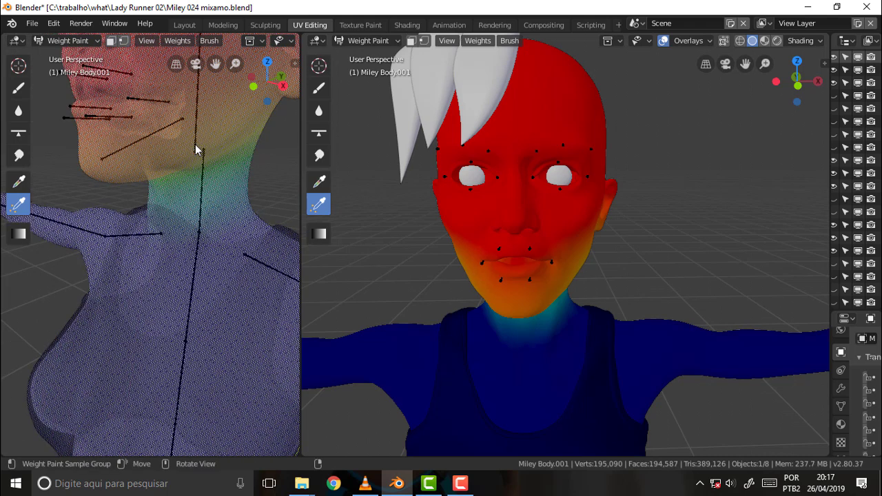
pyautogui.click(138, 140)
pyautogui.click(138, 139)
pyautogui.click(137, 140)
pyautogui.click(114, 151)
pyautogui.click(112, 155)
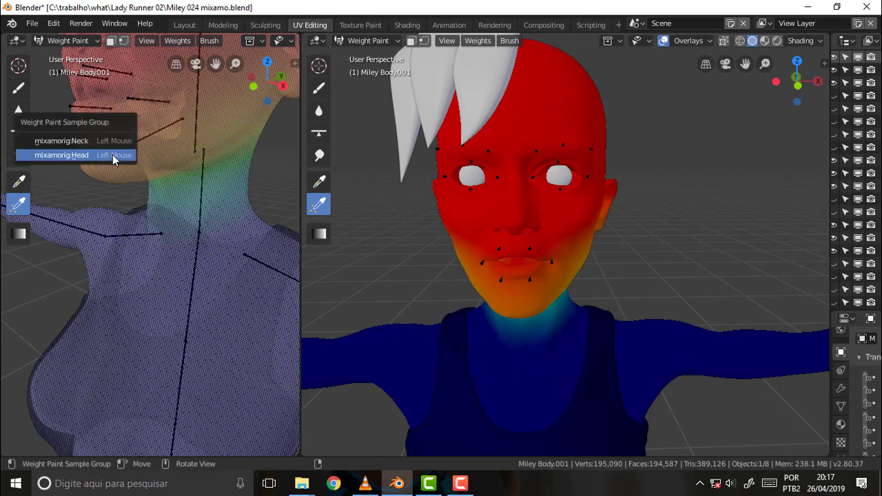
pyautogui.click(112, 155)
pyautogui.click(112, 155)
pyautogui.click(112, 154)
pyautogui.moveTo(145, 151); pyautogui.dragTo(97, 151, button='middle')
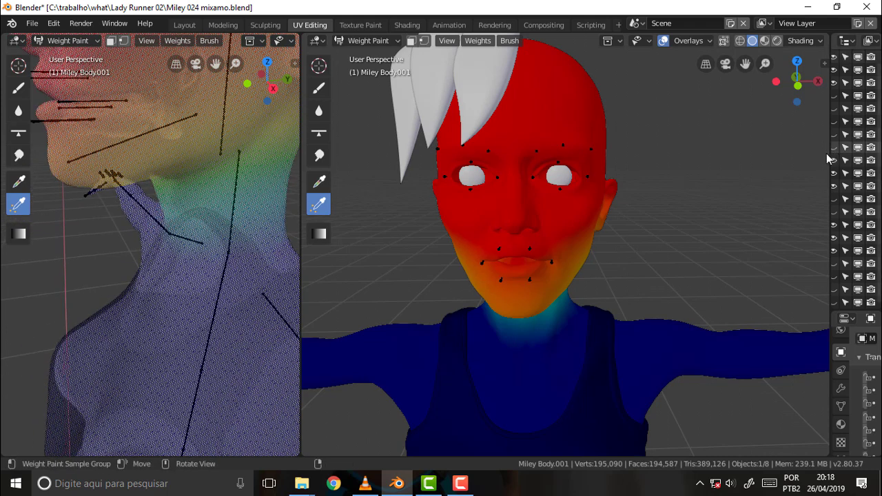
pyautogui.moveTo(830, 159); pyautogui.dragTo(582, 159)
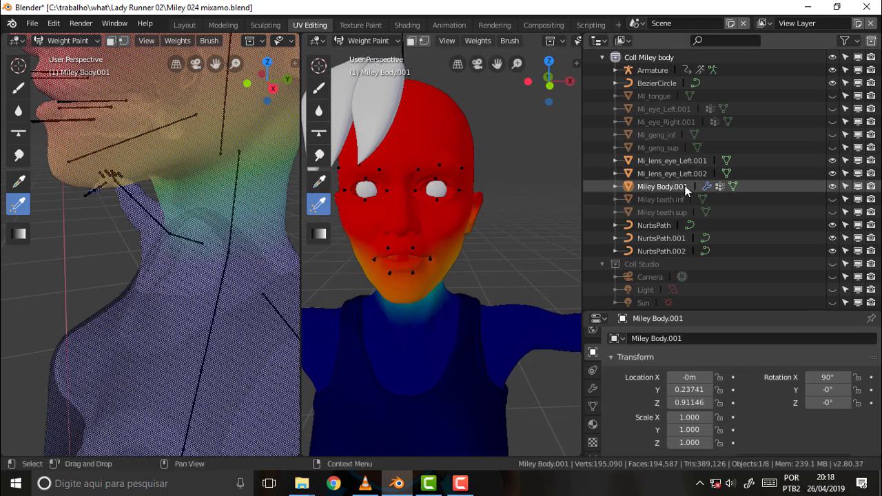
# Step: Expand the Armature in the outliner through Hips, Spine, Spine1, Spine2 and Neck to mixamorig:Head
pyautogui.click(615, 69)
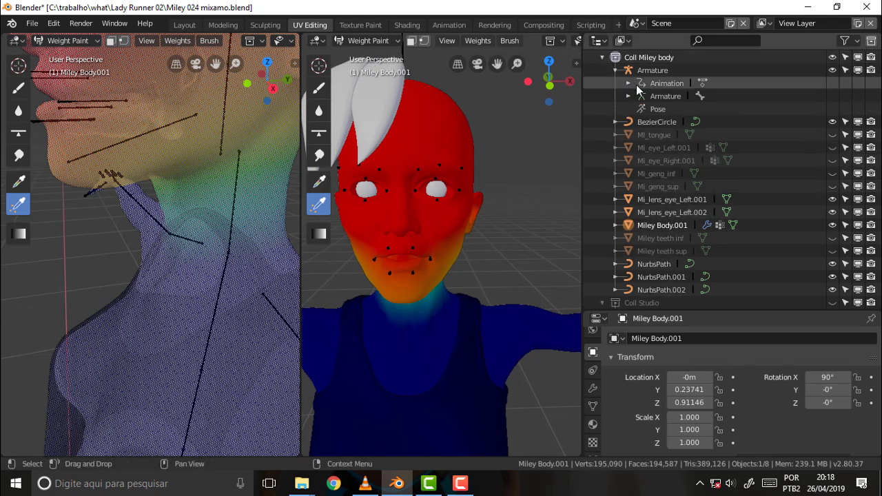
pyautogui.click(627, 83)
pyautogui.click(629, 109)
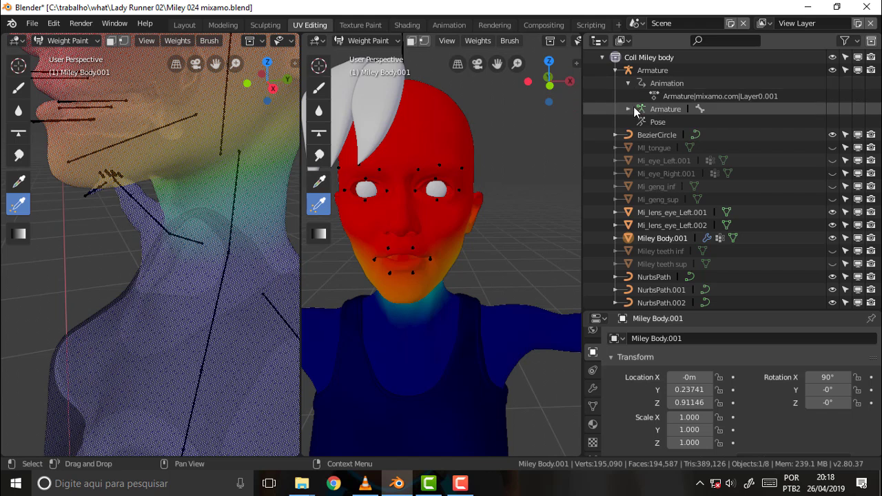
pyautogui.click(640, 122)
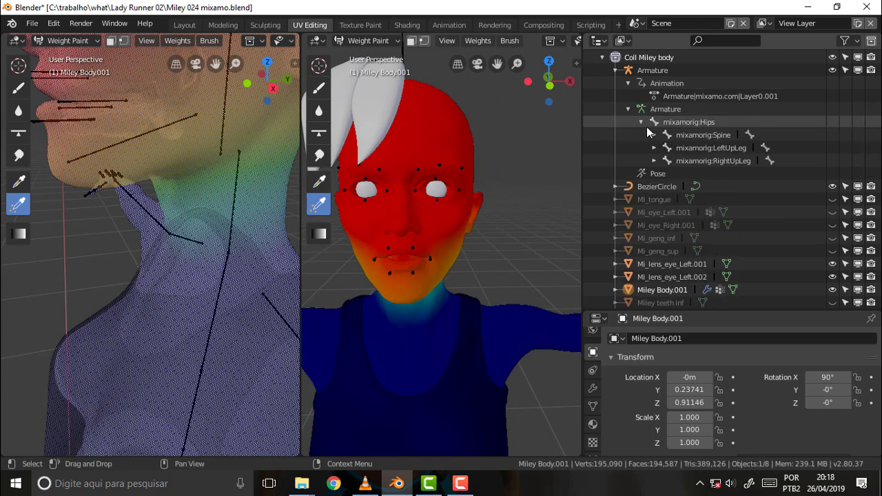
pyautogui.click(654, 135)
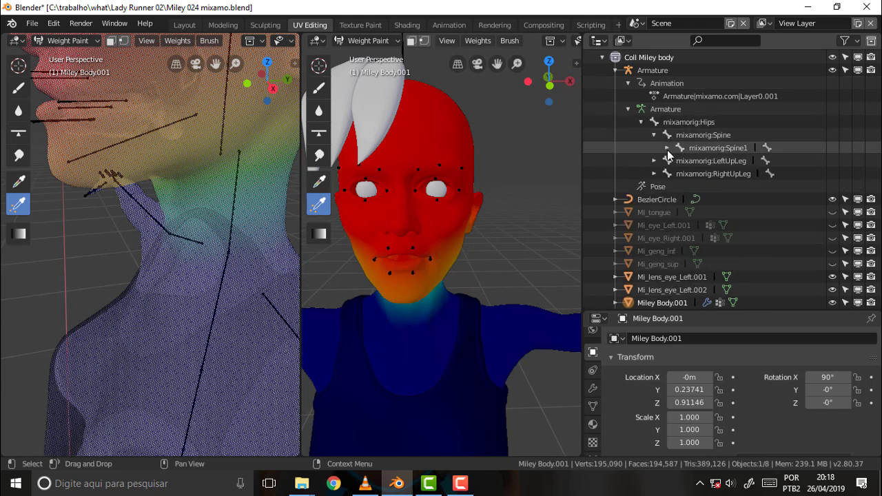
pyautogui.click(667, 148)
pyautogui.click(679, 160)
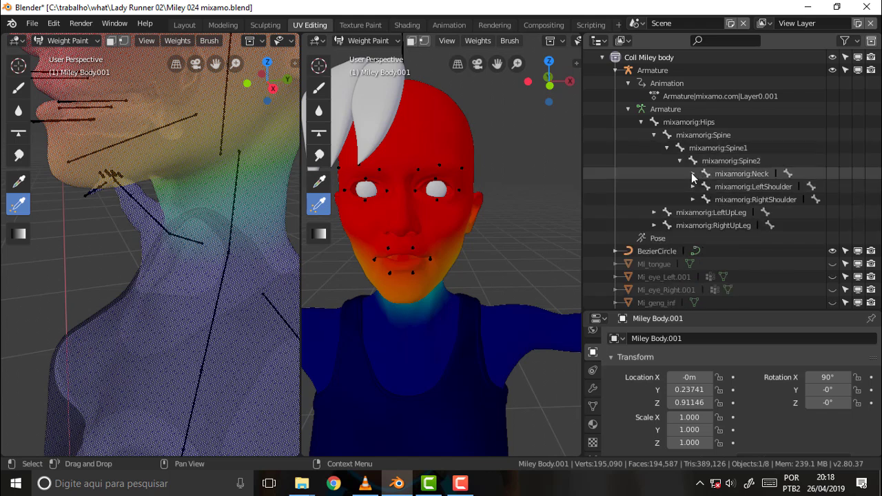
pyautogui.click(692, 174)
pyautogui.click(704, 186)
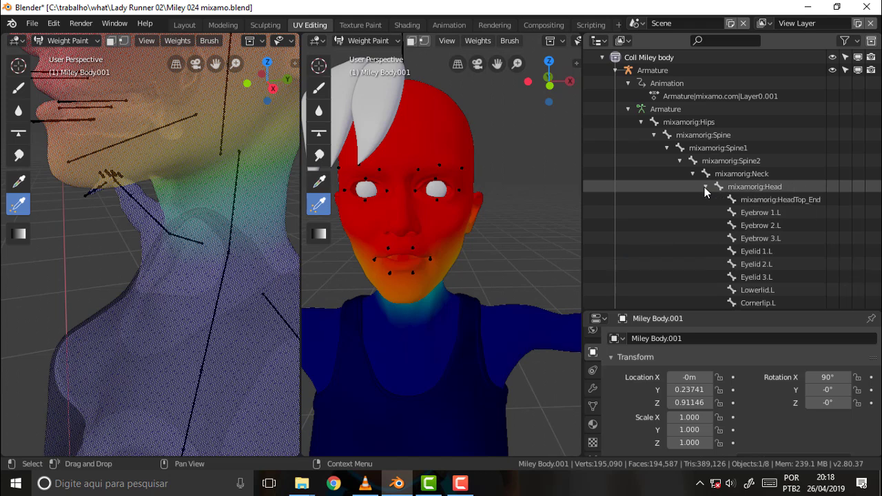
# Step: Select the Jaw bone among the head's children and confirm its name as Jaw
pyautogui.scroll(-4, 771, 201)
pyautogui.scroll(3, 772, 202)
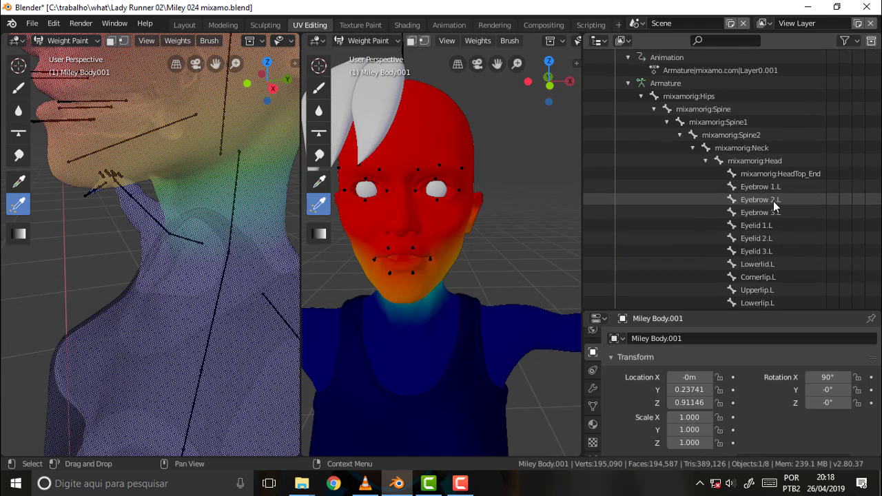
pyautogui.scroll(-2, 773, 201)
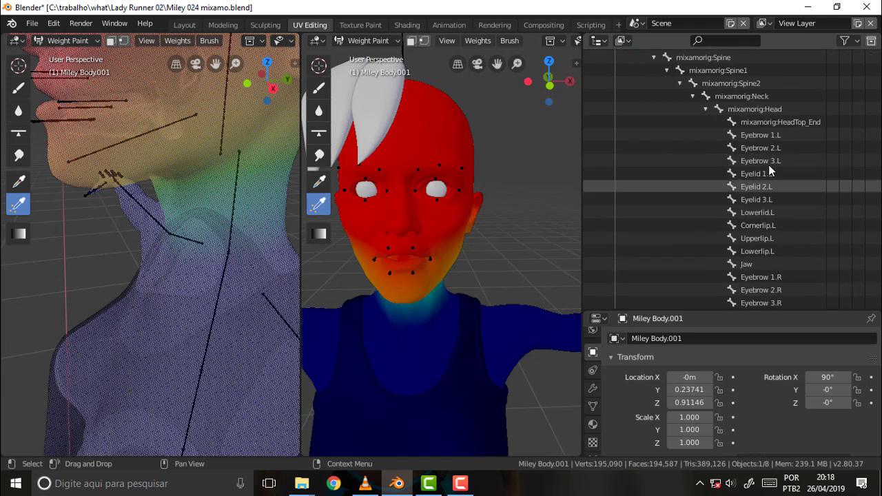
pyautogui.click(748, 265)
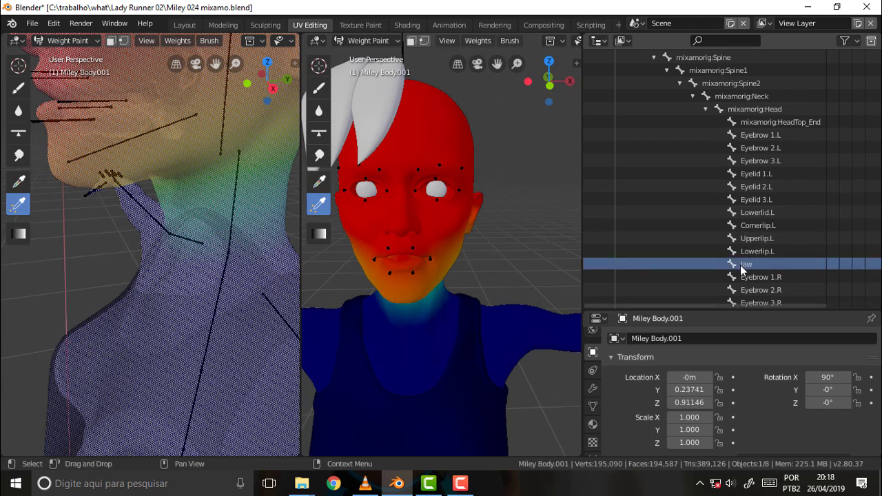
pyautogui.doubleClick(741, 264)
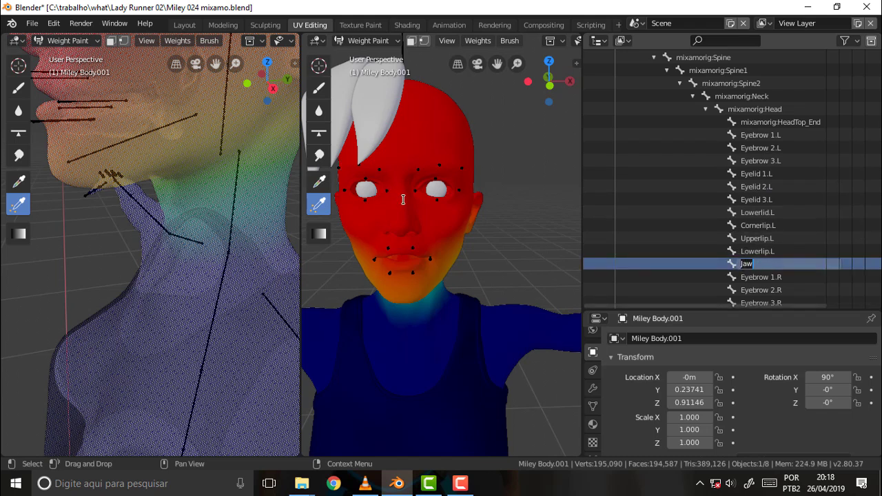
pyautogui.press('Return')
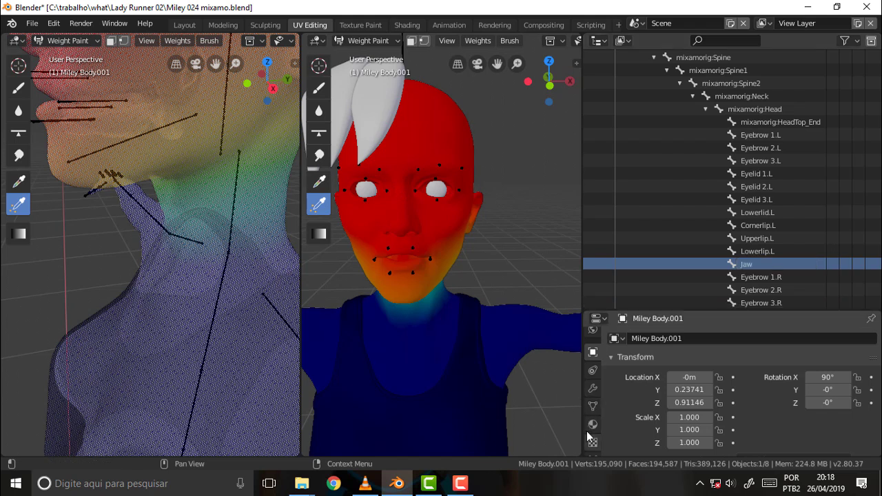
# Step: Show Miley Body.001's Object Data properties and scroll to Vertex Groups with mixamorig:Head active
pyautogui.click(591, 424)
pyautogui.click(593, 406)
pyautogui.scroll(-2, 594, 406)
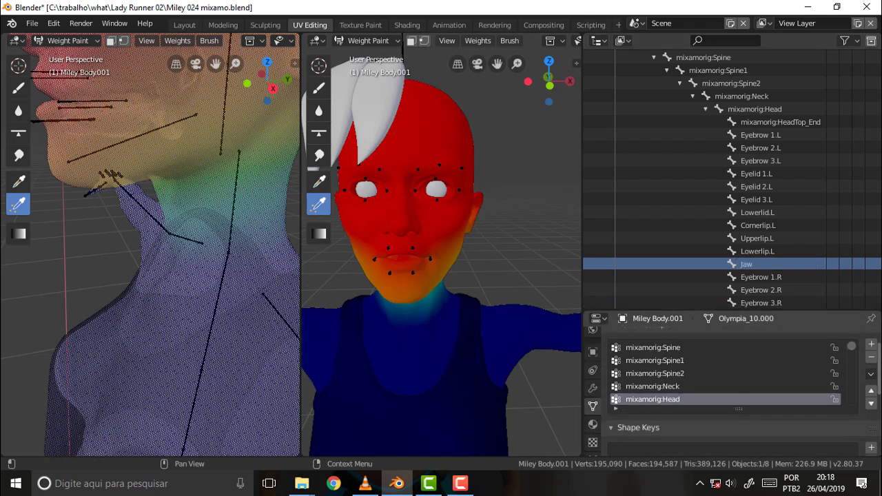
pyautogui.scroll(1, 730, 386)
pyautogui.scroll(-1, 853, 387)
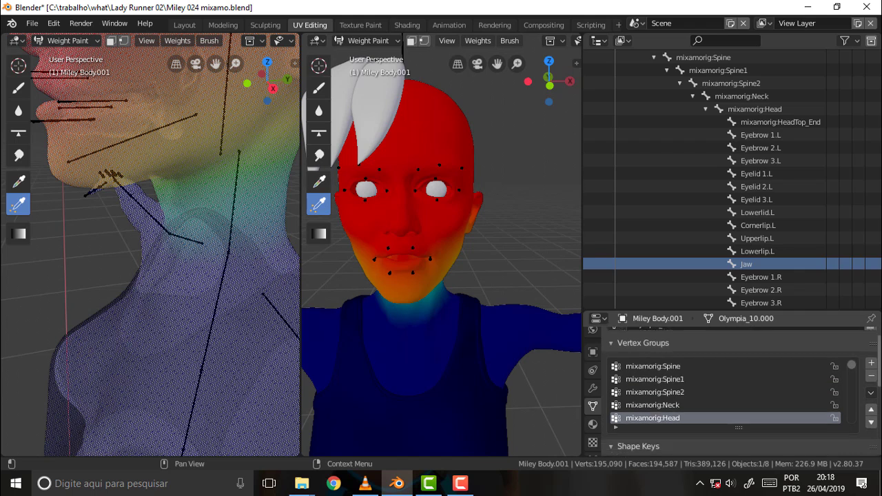
pyautogui.scroll(-1, 853, 388)
pyautogui.scroll(2, 853, 387)
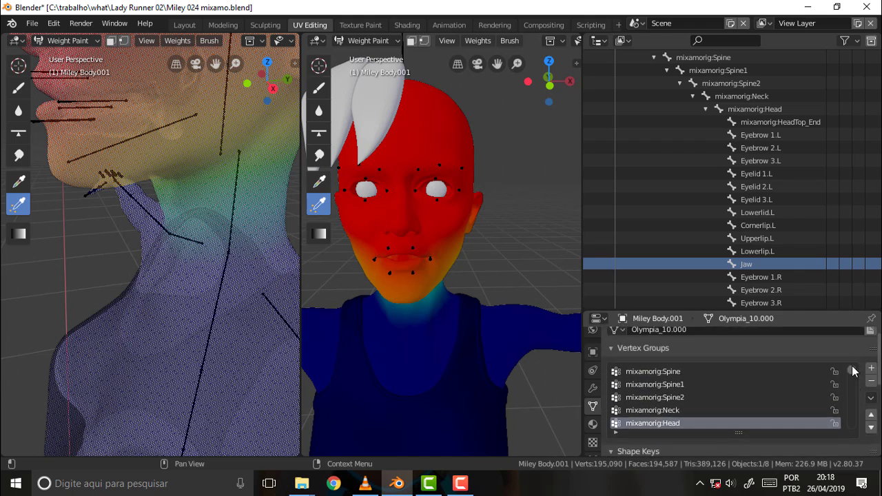
pyautogui.scroll(-5, 853, 379)
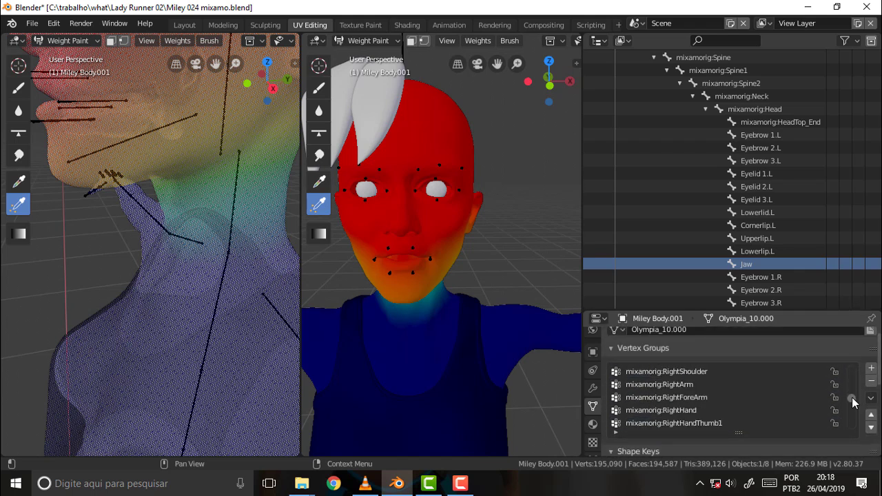
pyautogui.moveTo(852, 377); pyautogui.dragTo(856, 370)
pyautogui.scroll(-1, 856, 370)
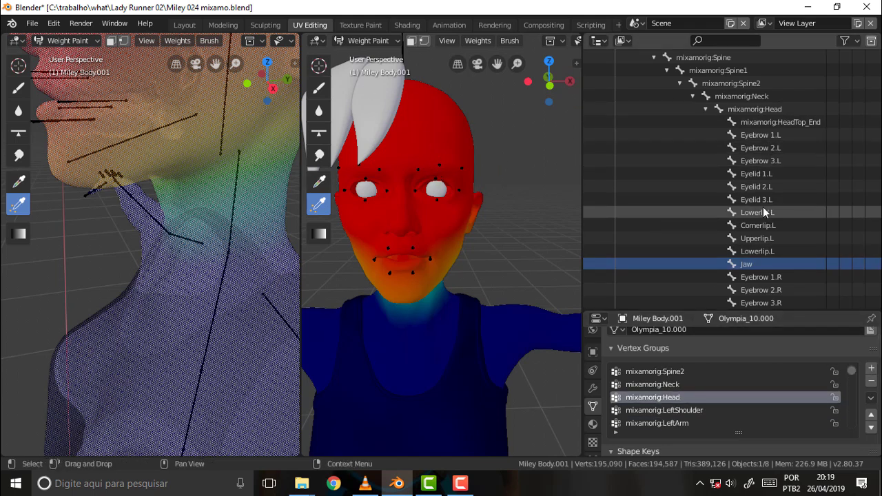
# Step: Re-confirm the Jaw bone's name and orbit the right view to the head's side
pyautogui.doubleClick(750, 263)
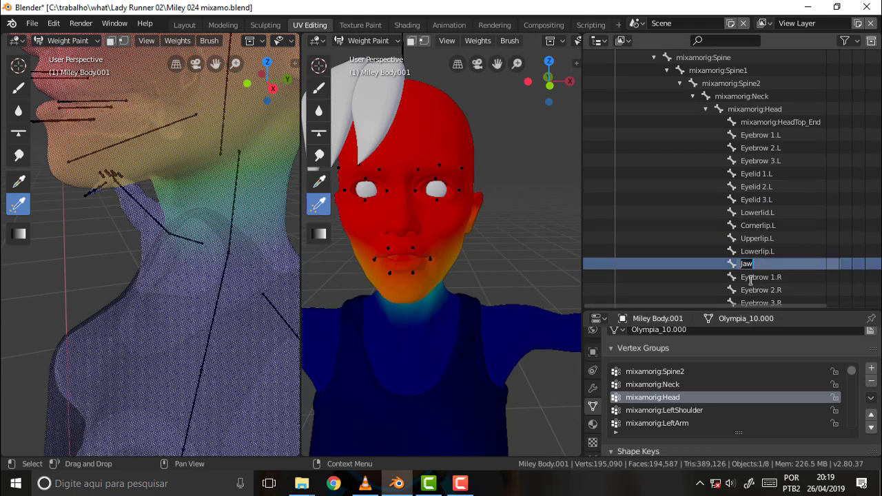
pyautogui.press('Return')
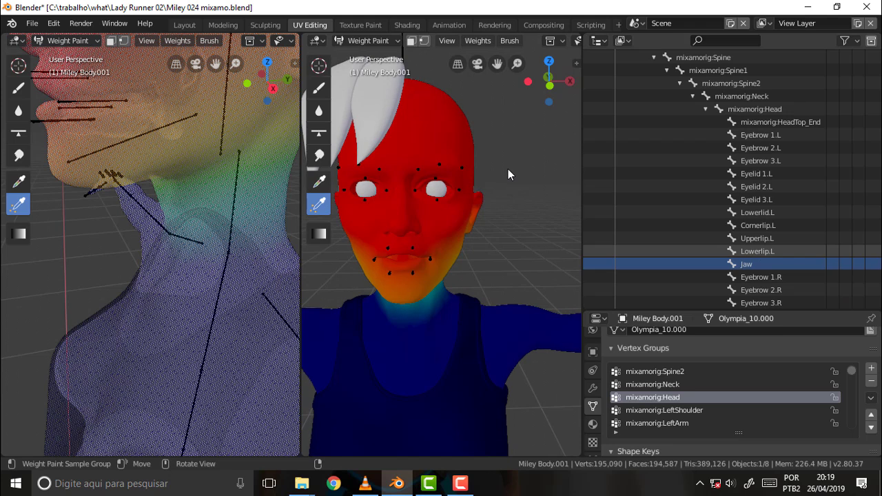
pyautogui.moveTo(509, 163)
pyautogui.mouseDown(button='middle')
pyautogui.moveTo(395, 167)
pyautogui.moveTo(490, 155)
pyautogui.mouseUp(button='middle')
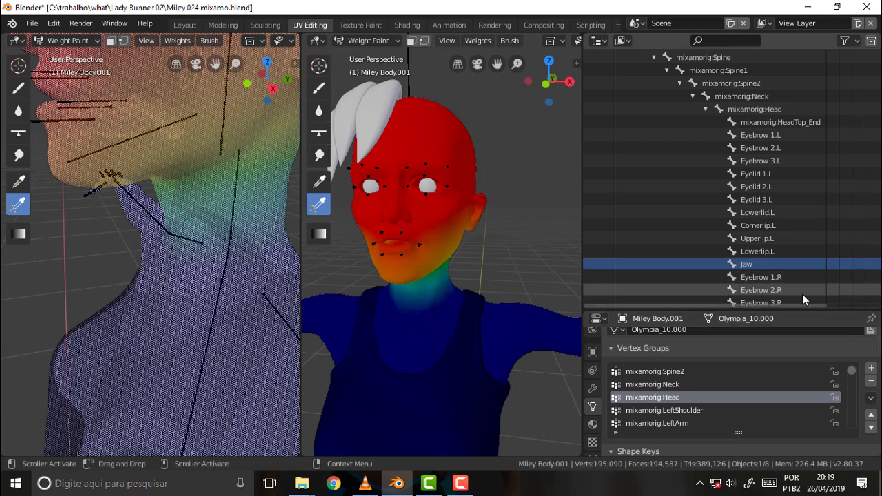
# Step: Pick the Draw weight brush and orbit the head through profile, three-quarter and front views
pyautogui.moveTo(798, 309); pyautogui.dragTo(799, 246)
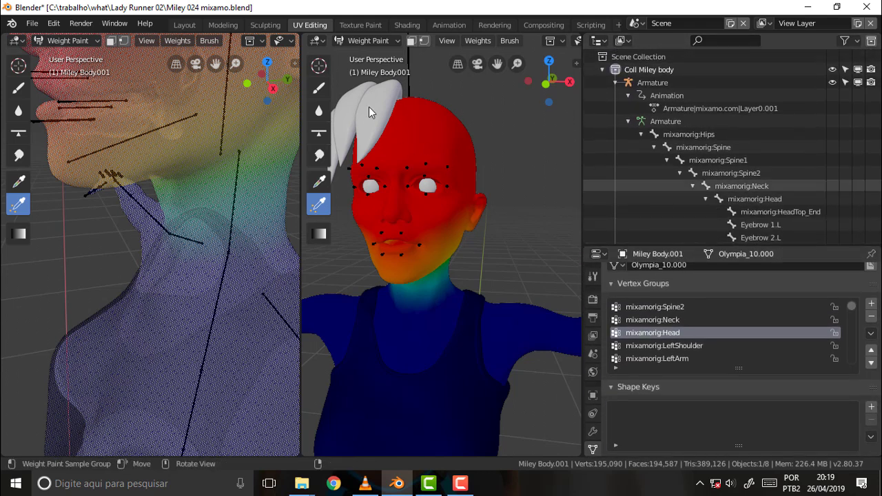
pyautogui.click(322, 88)
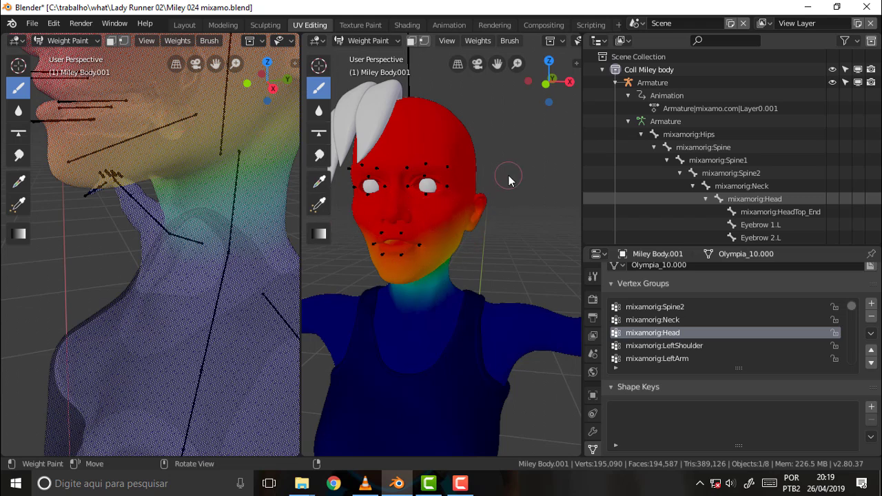
pyautogui.moveTo(508, 175)
pyautogui.mouseDown(button='middle')
pyautogui.moveTo(487, 178)
pyautogui.moveTo(505, 148)
pyautogui.mouseUp(button='middle')
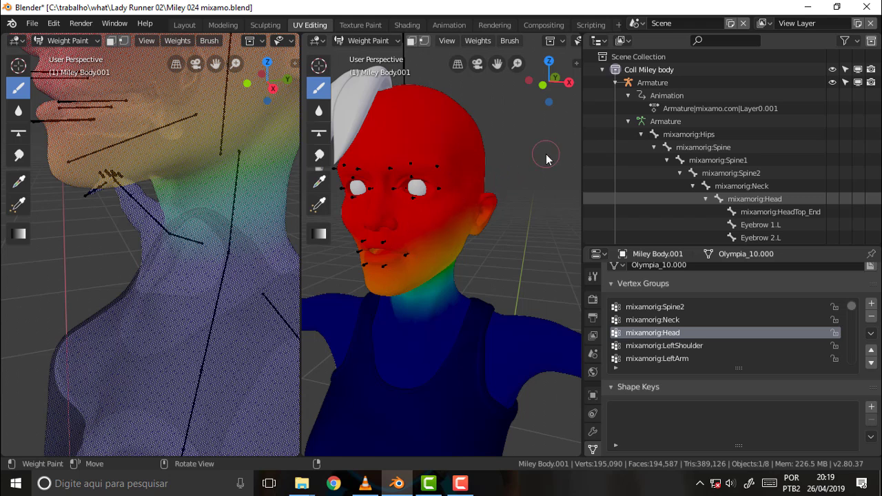
pyautogui.moveTo(529, 152); pyautogui.dragTo(520, 153, button='middle')
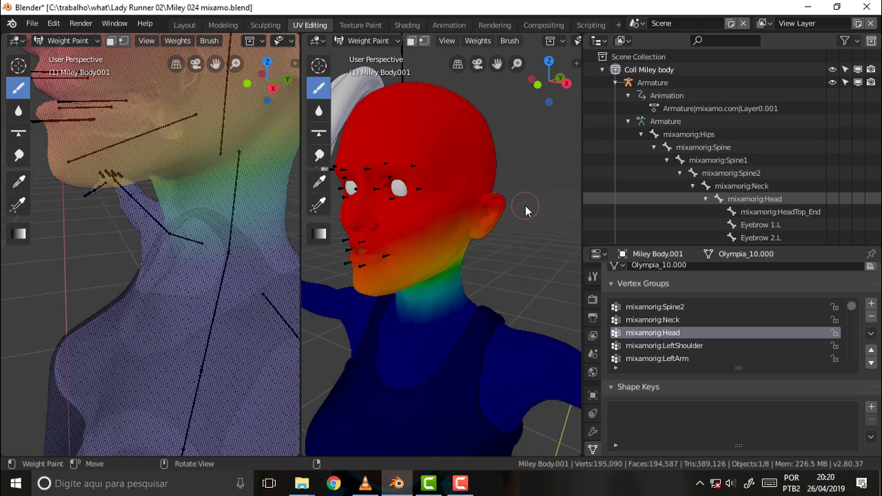
pyautogui.moveTo(523, 201)
pyautogui.mouseDown(button='middle')
pyautogui.moveTo(526, 183)
pyautogui.moveTo(550, 186)
pyautogui.moveTo(324, 201)
pyautogui.moveTo(537, 212)
pyautogui.moveTo(572, 201)
pyautogui.mouseUp(button='middle')
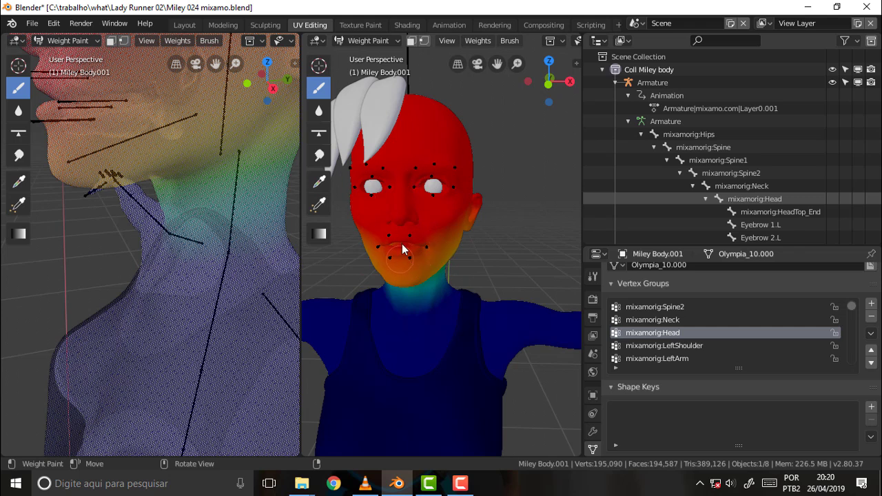
pyautogui.moveTo(527, 230)
pyautogui.mouseDown(button='middle')
pyautogui.moveTo(406, 230)
pyautogui.moveTo(534, 232)
pyautogui.mouseUp(button='middle')
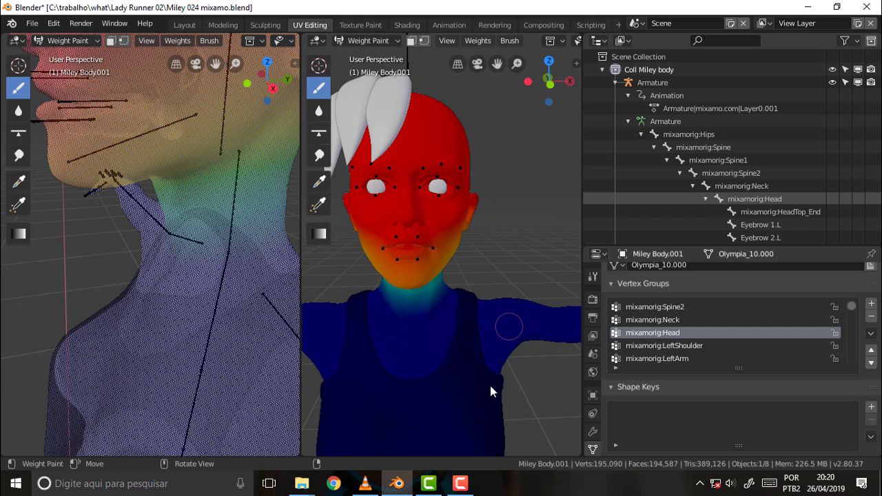
pyautogui.click(460, 484)
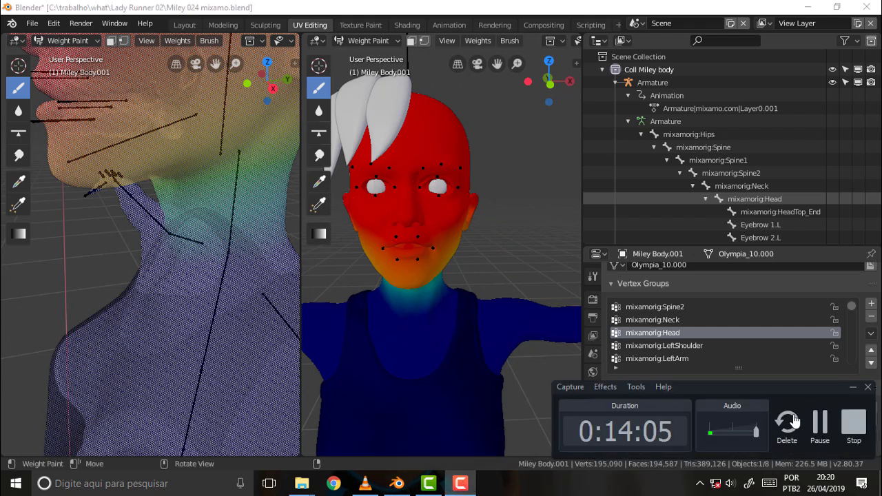